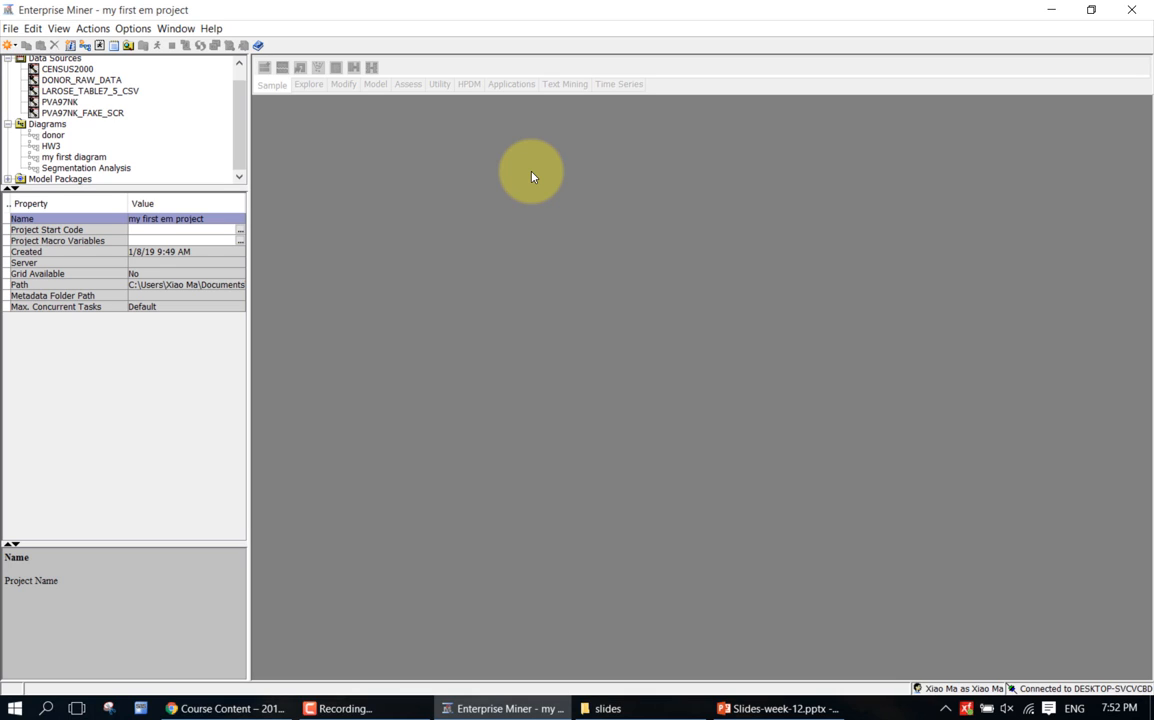
- Start a new data source from a SAS table and select the Bank table in the Mylib library
left_click(10, 30)
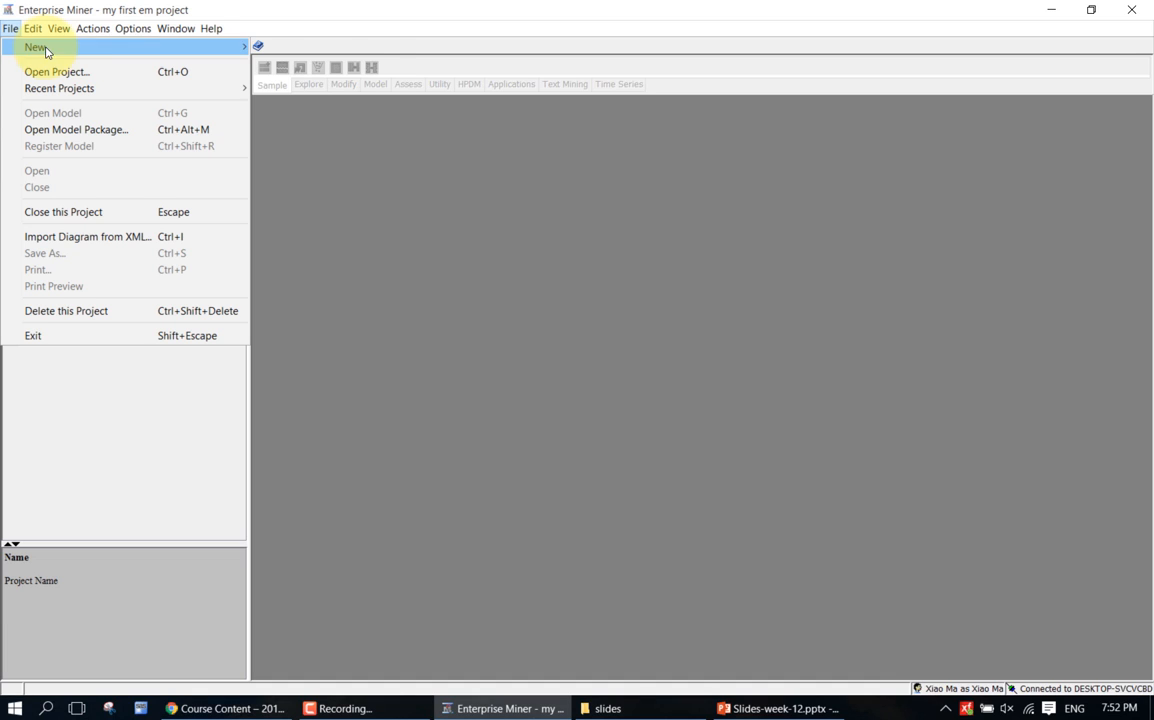
mouse_move(185, 46)
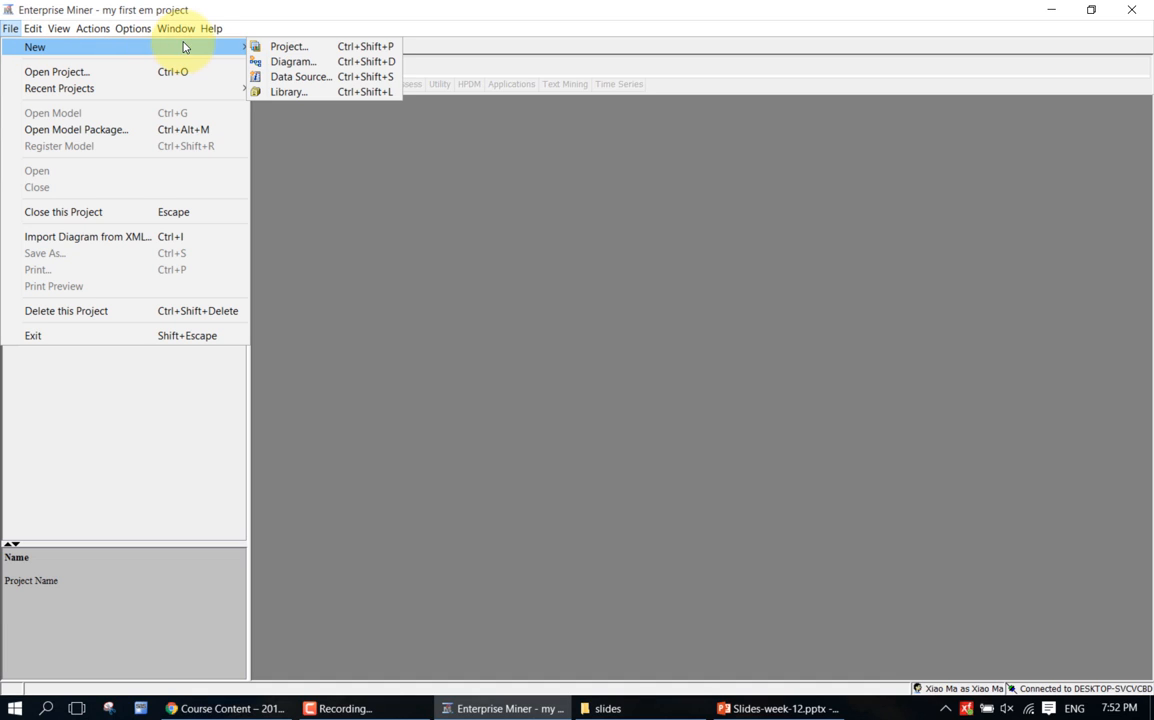
left_click(293, 77)
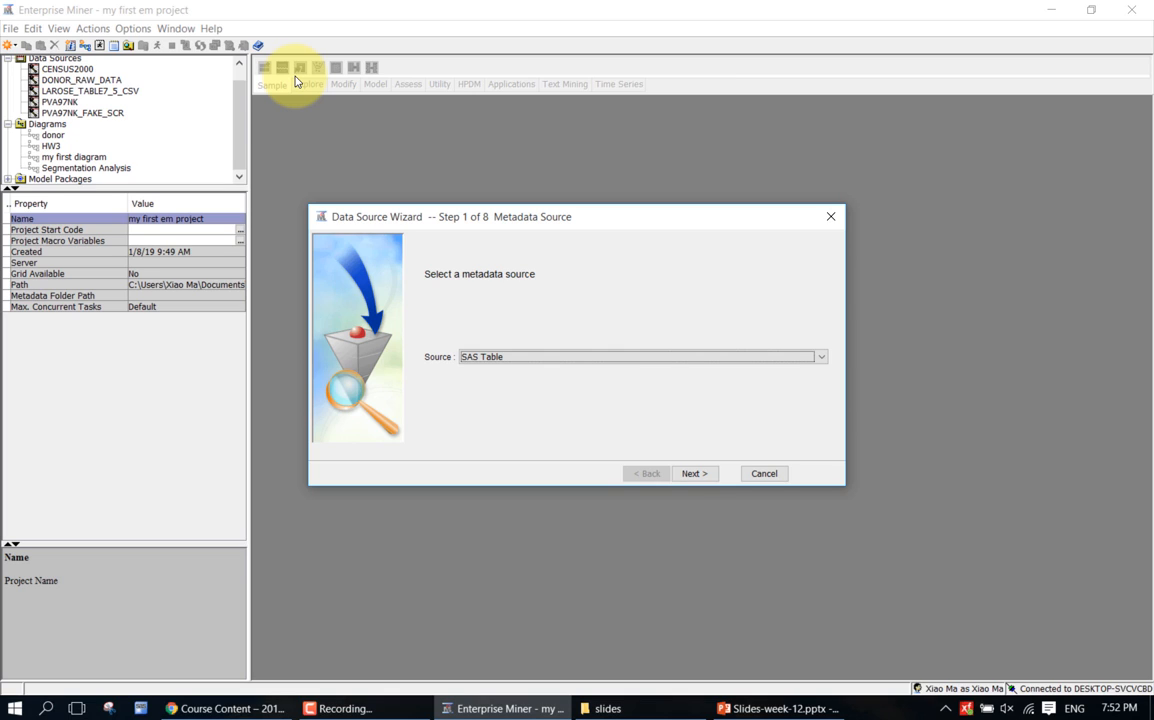
left_click(694, 473)
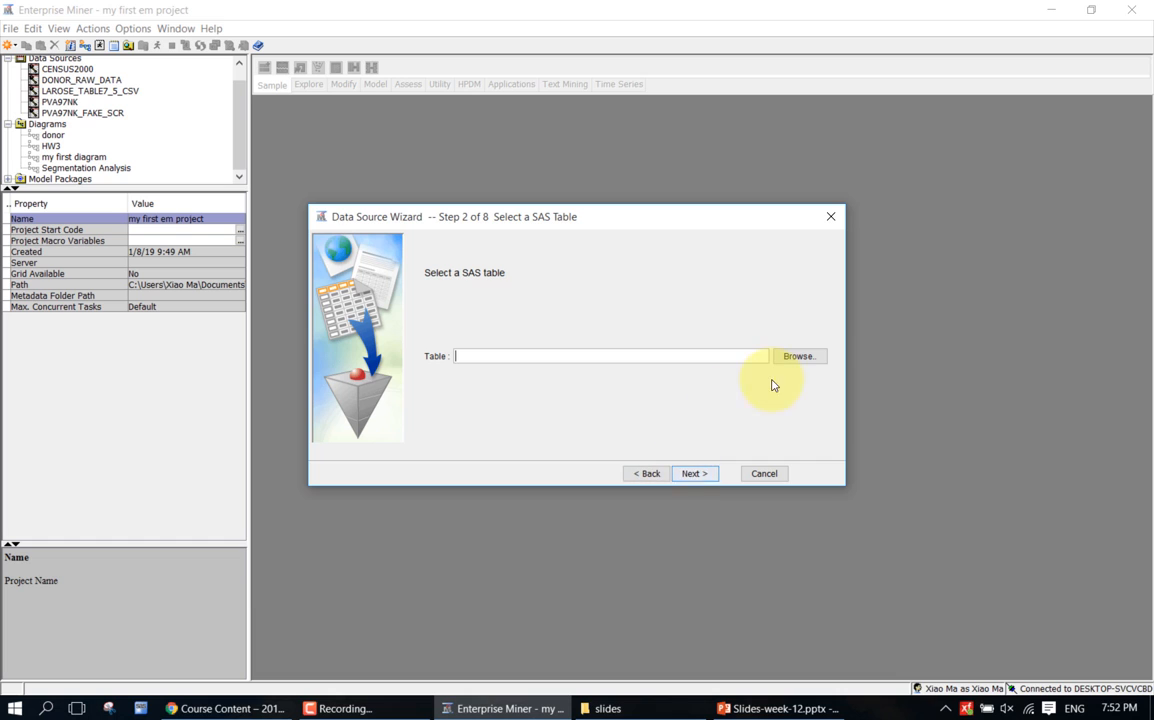
left_click(800, 357)
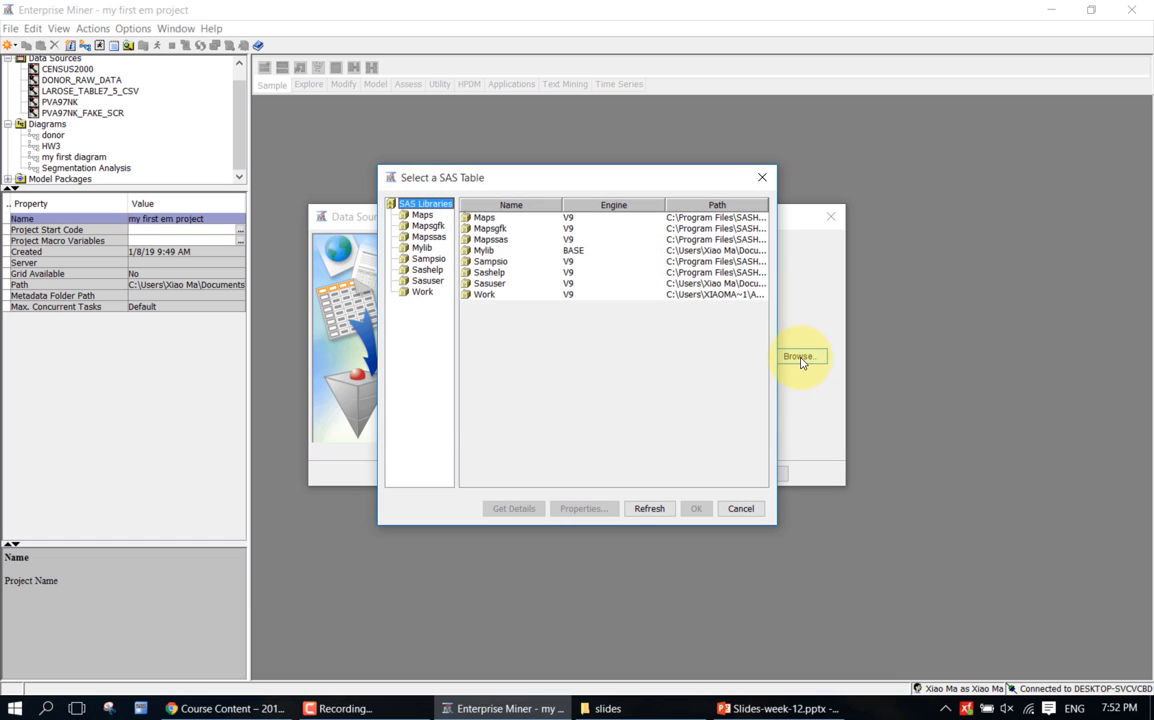
left_click(421, 247)
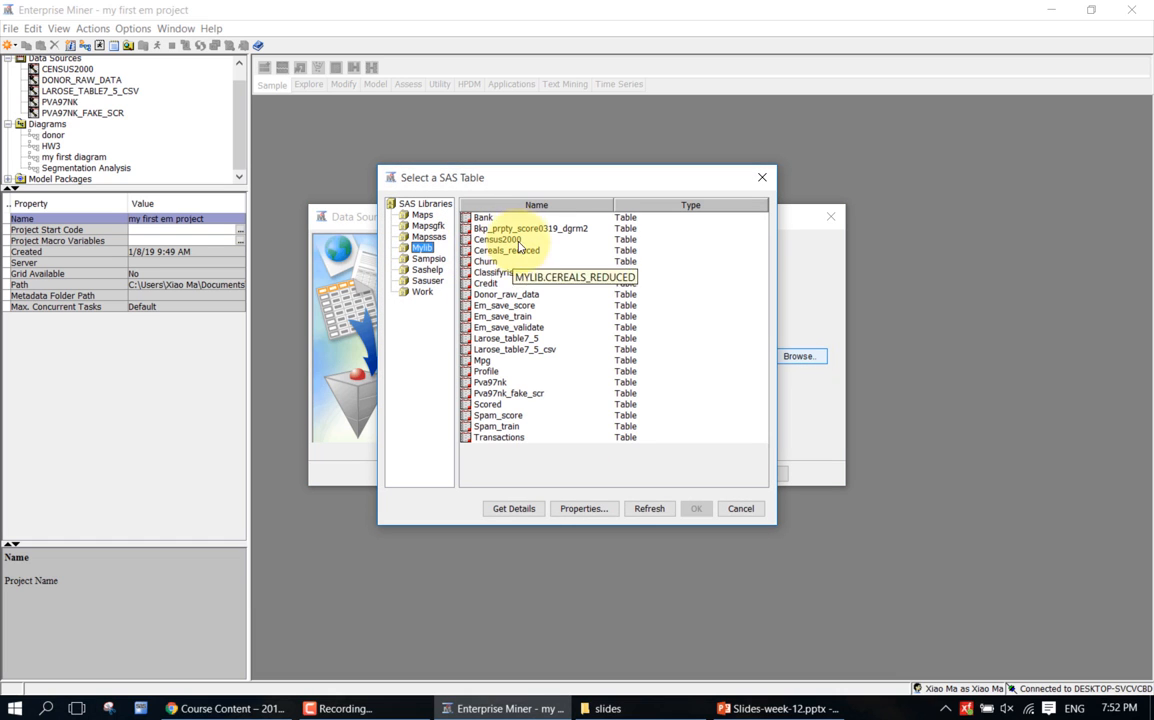
left_click(489, 218)
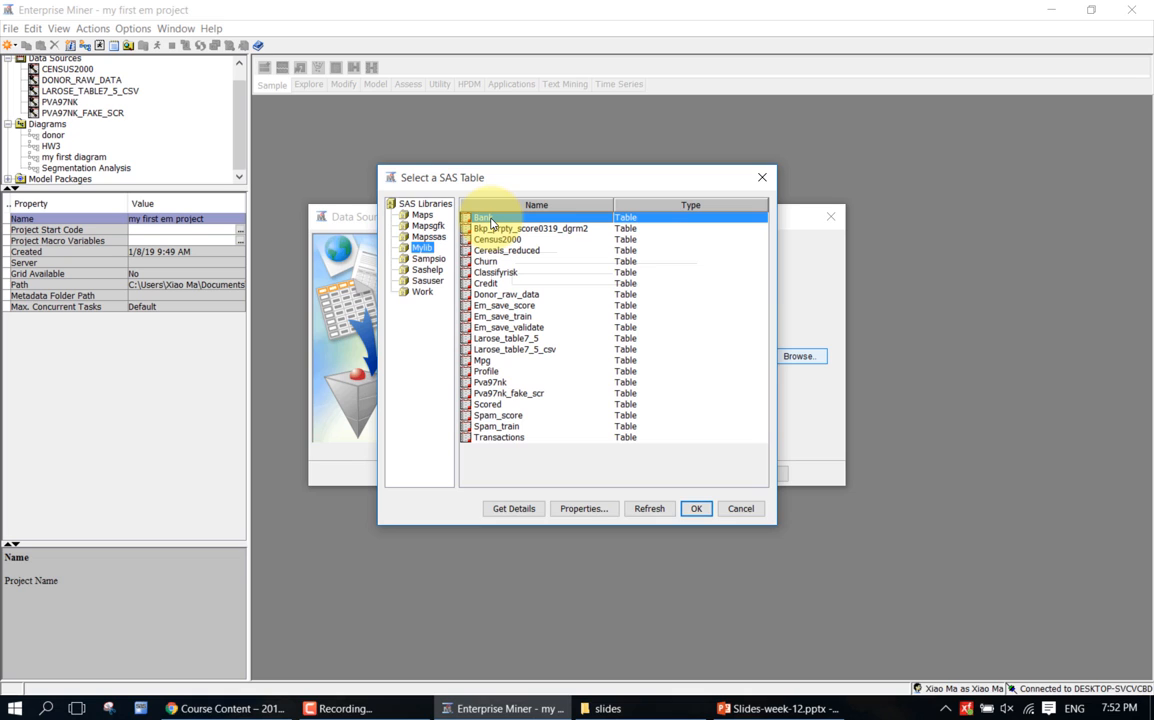
left_click(694, 509)
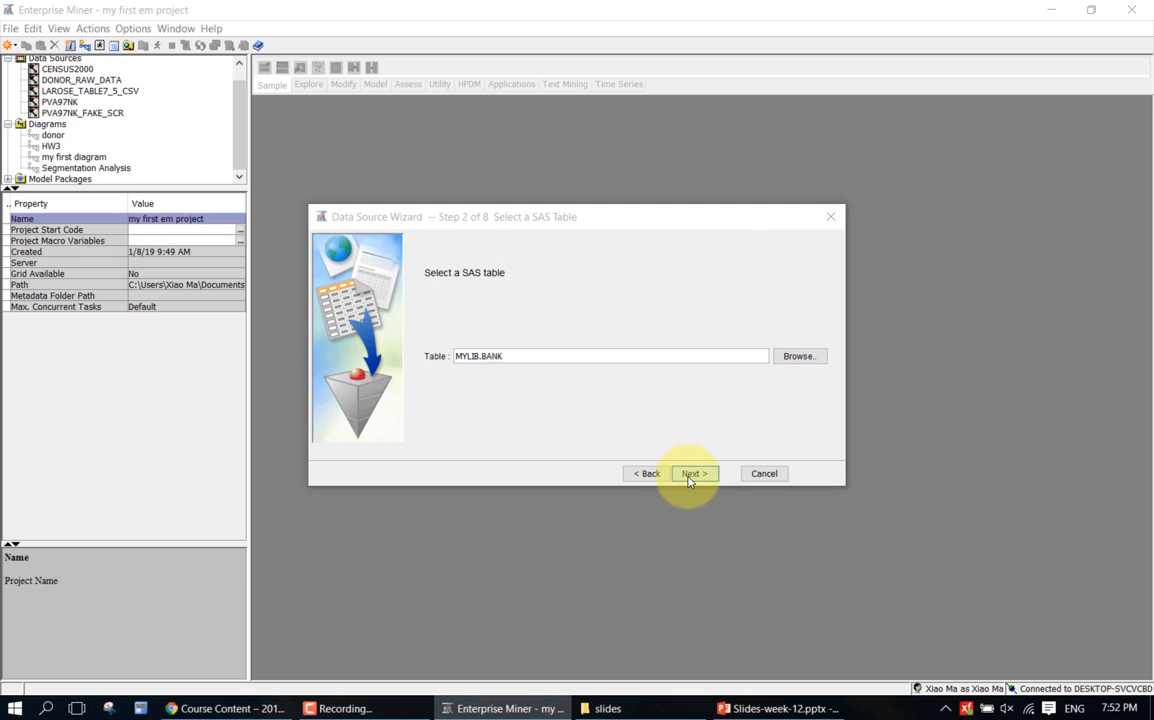
- Accept the MYLIB.BANK table and its properties, and continue to the column metadata with the Basic advisor option
left_click(689, 477)
left_click(689, 479)
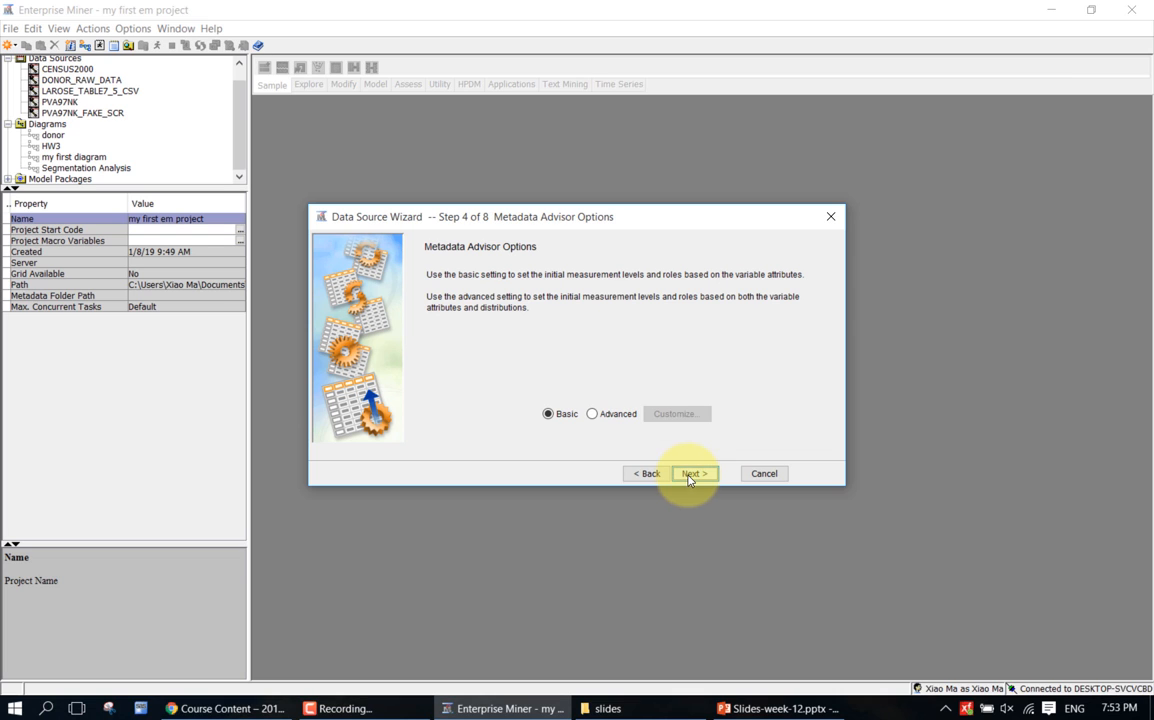
left_click(679, 475)
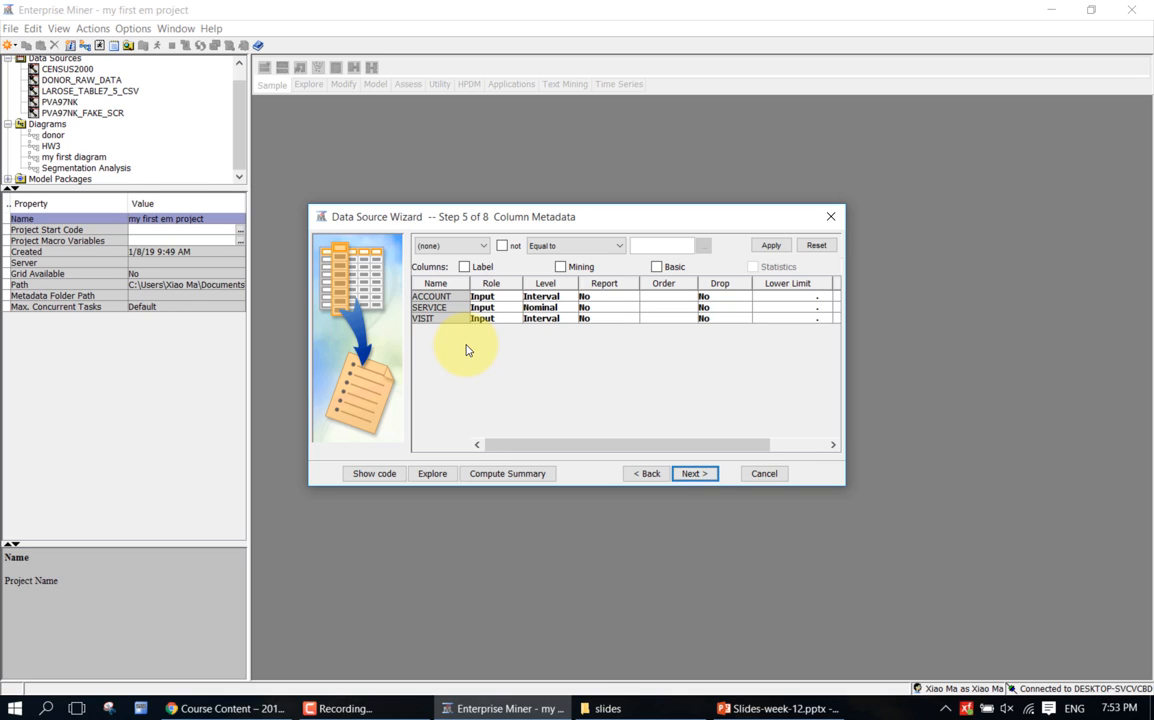
- Set the role of the ACCOUNT column to ID and the role of the SERVICE column to Target
left_click(505, 318)
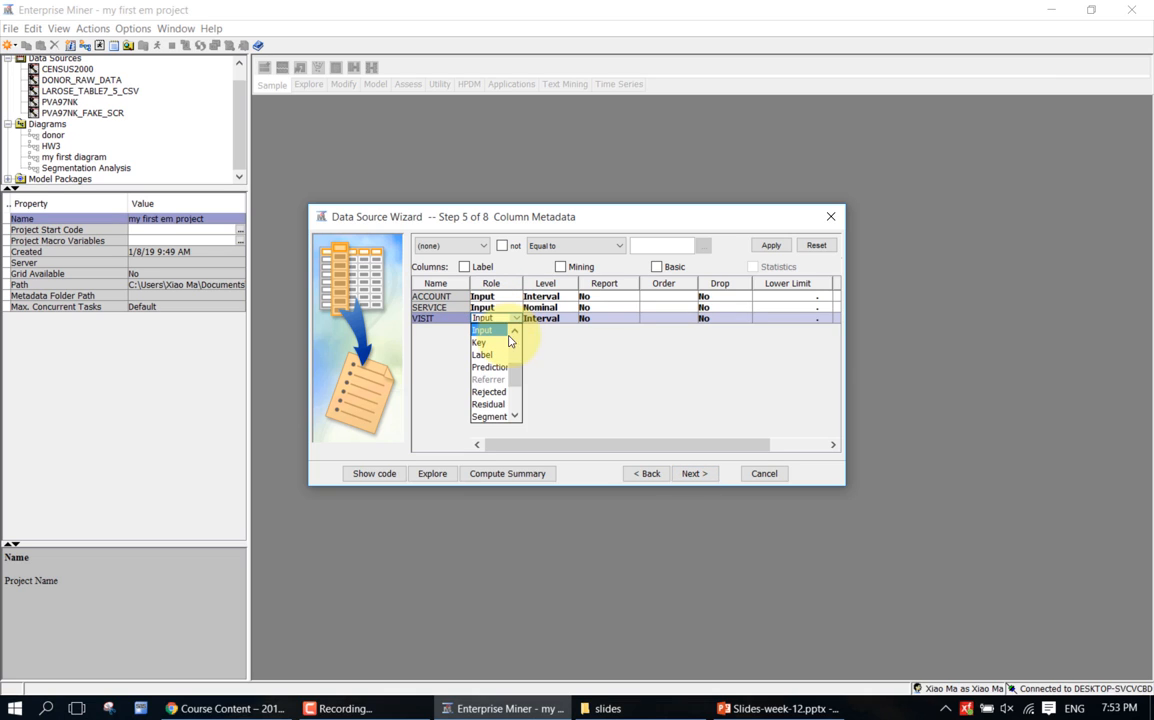
left_click(536, 402)
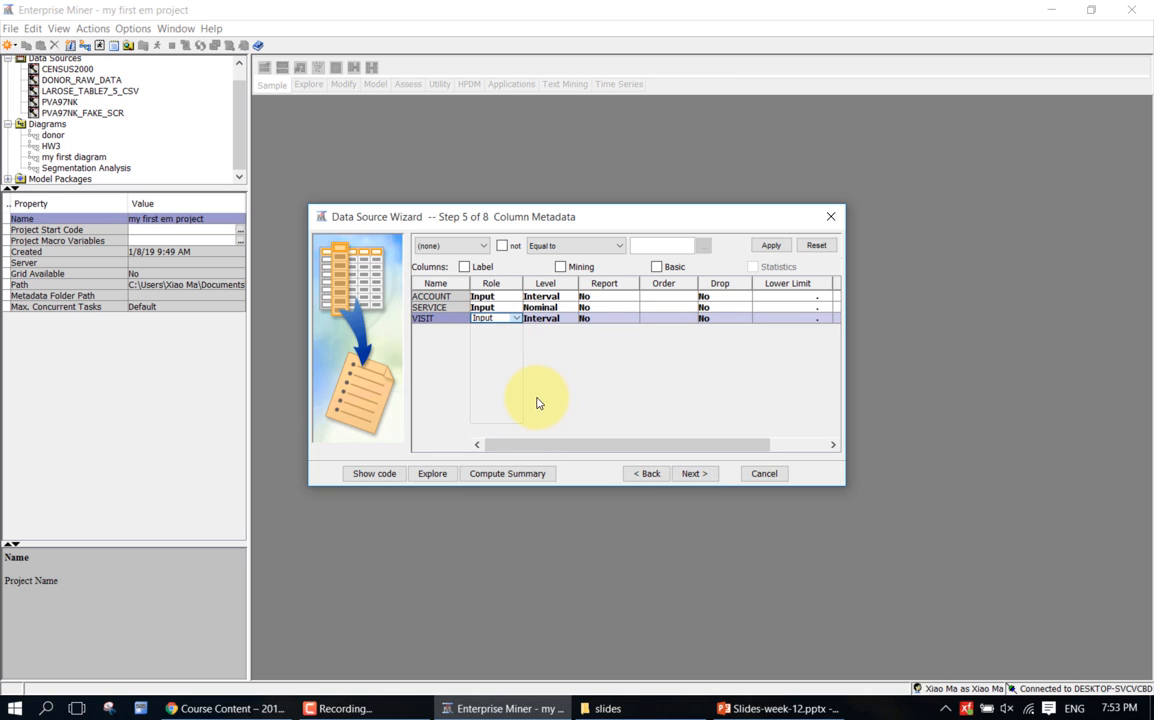
left_click(498, 296)
left_click(515, 296)
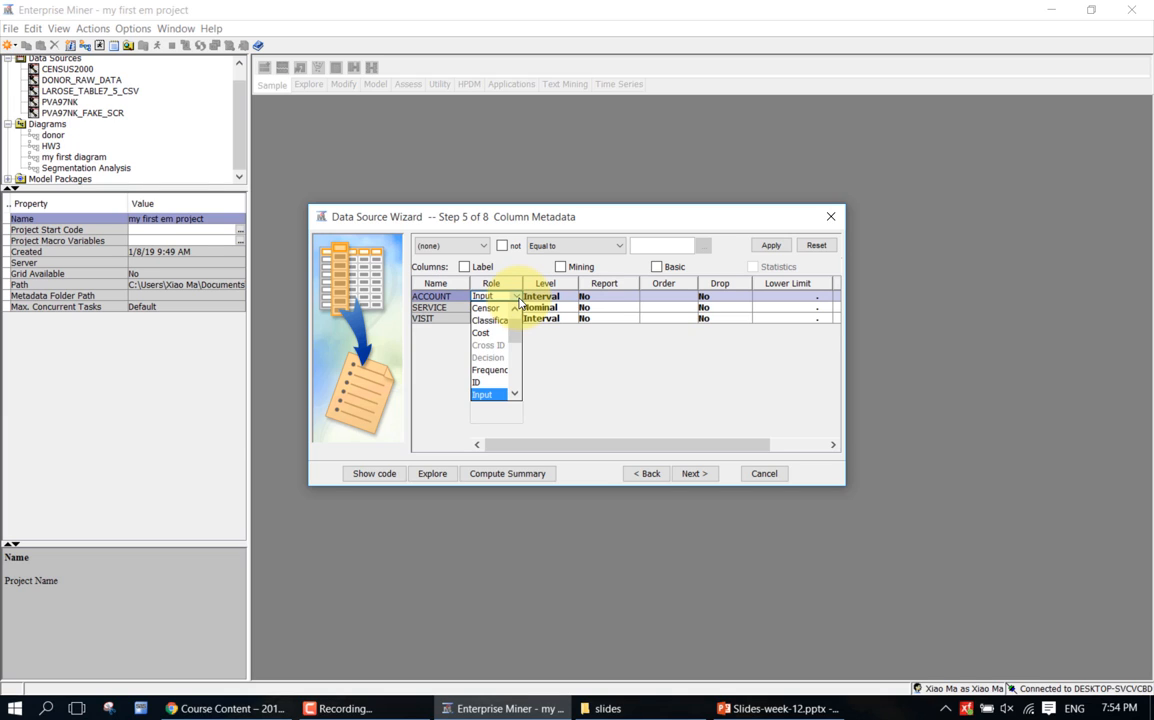
left_click(490, 382)
left_click(500, 308)
left_click(516, 308)
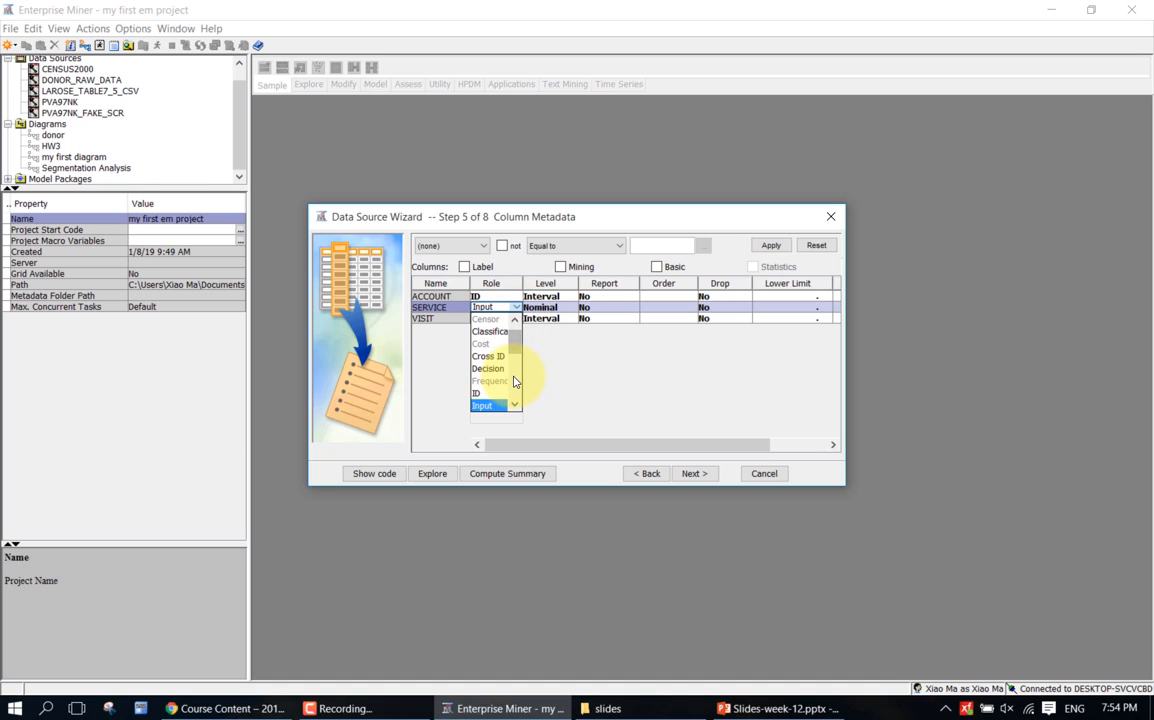
left_click_drag(515, 350, 515, 386)
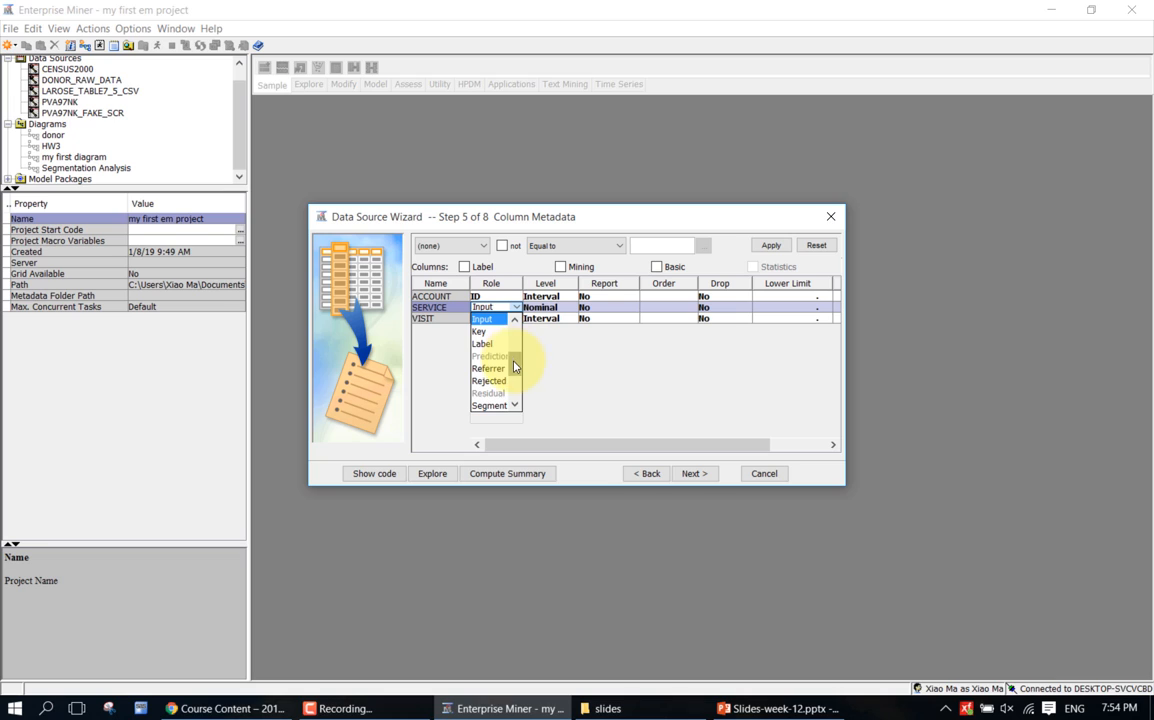
scroll(512, 360, "down", 3)
left_click(500, 344)
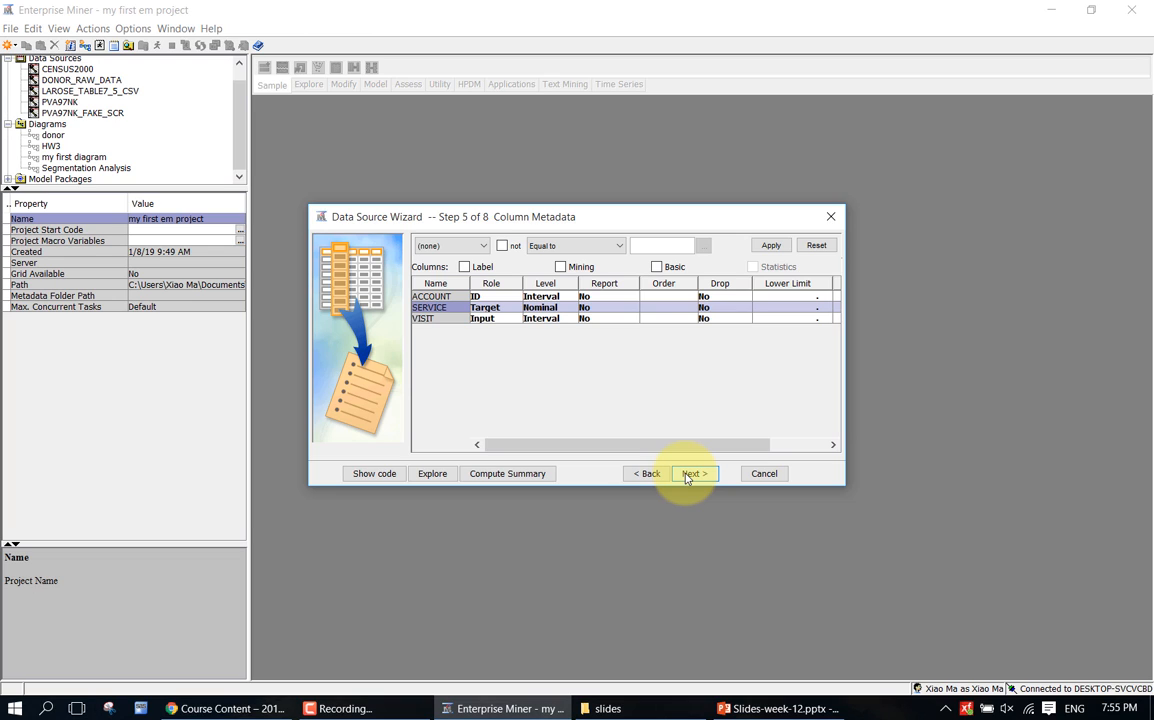
- Accept the column metadata and continue with no decision processing and no sample data set
left_click(690, 474)
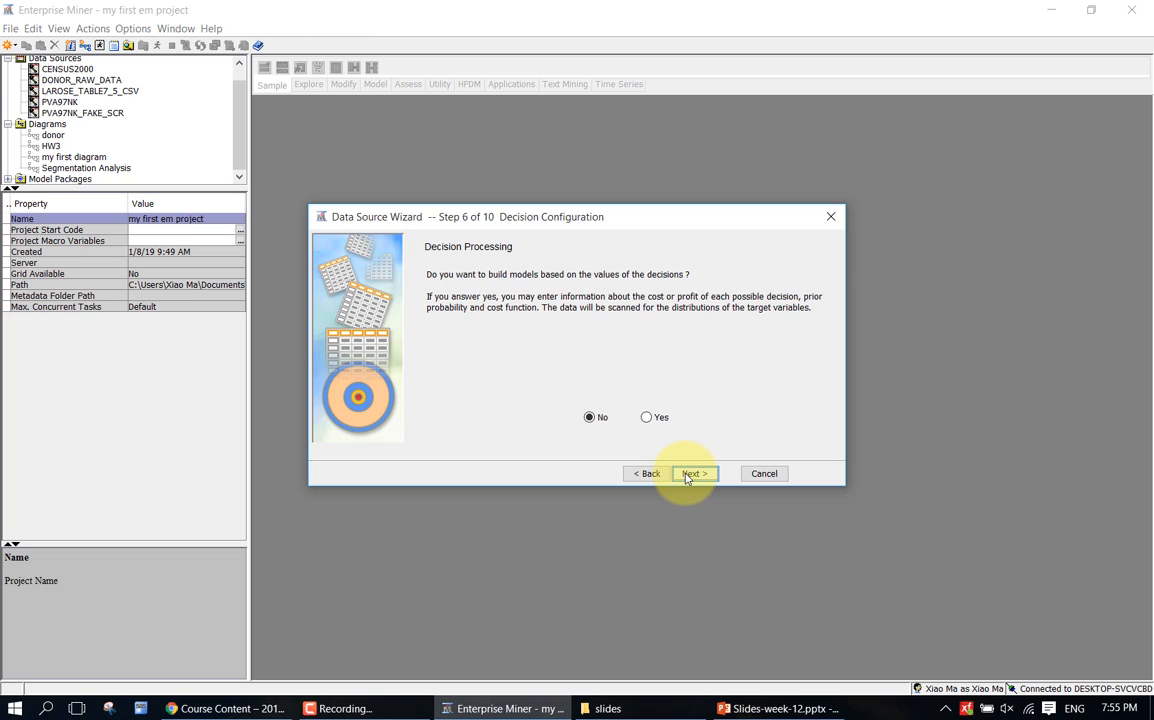
left_click(648, 474)
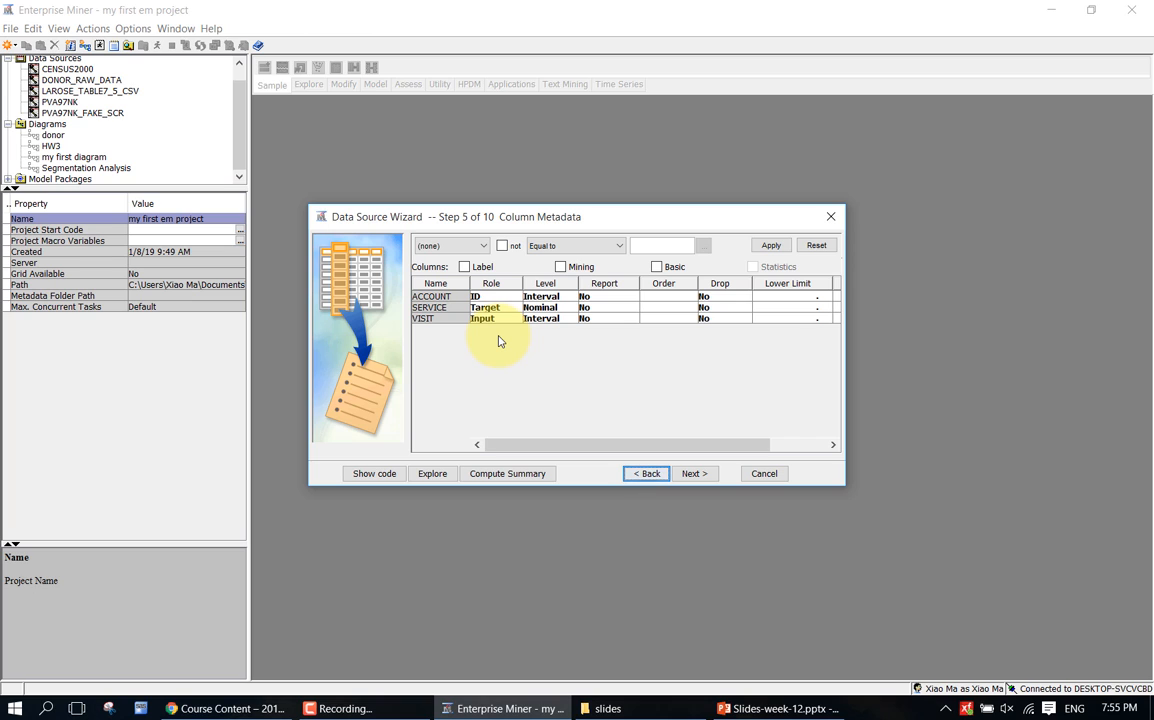
left_click(692, 474)
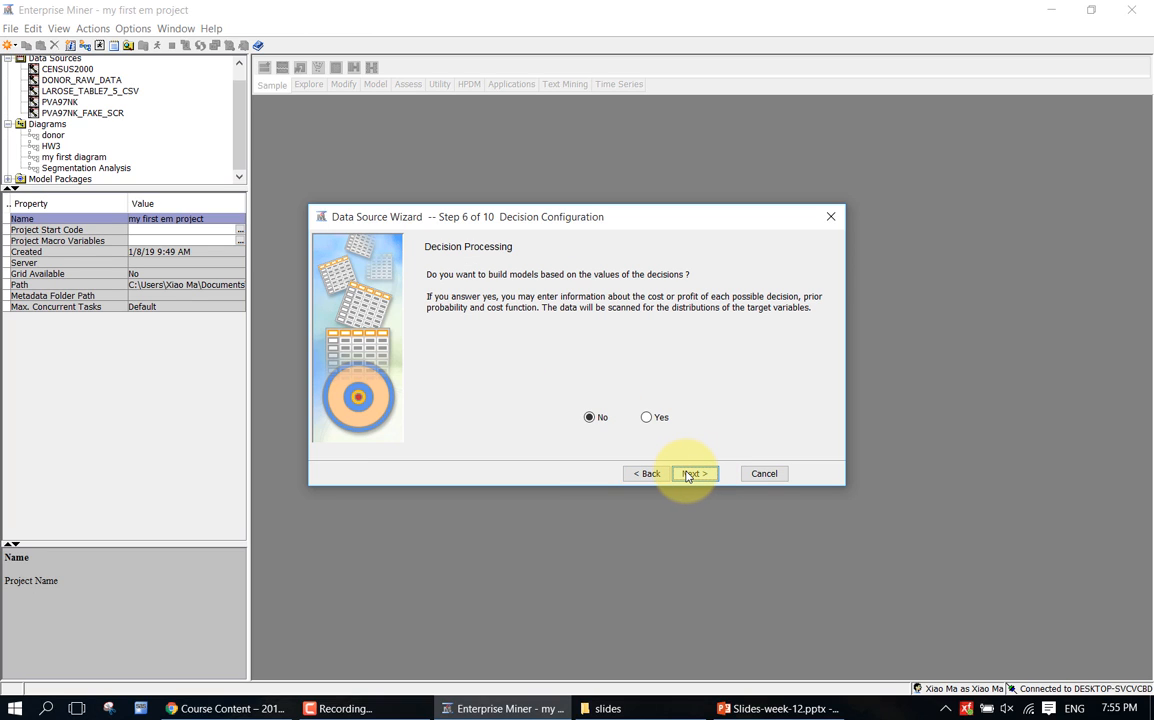
left_click(692, 474)
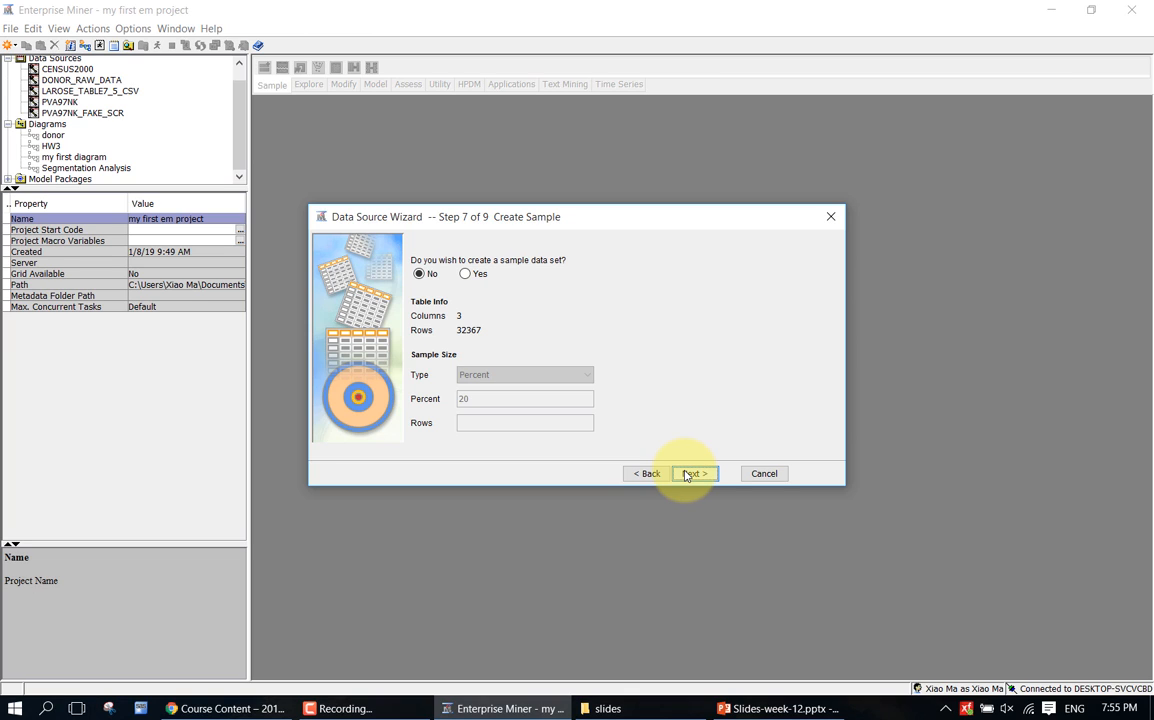
left_click(688, 474)
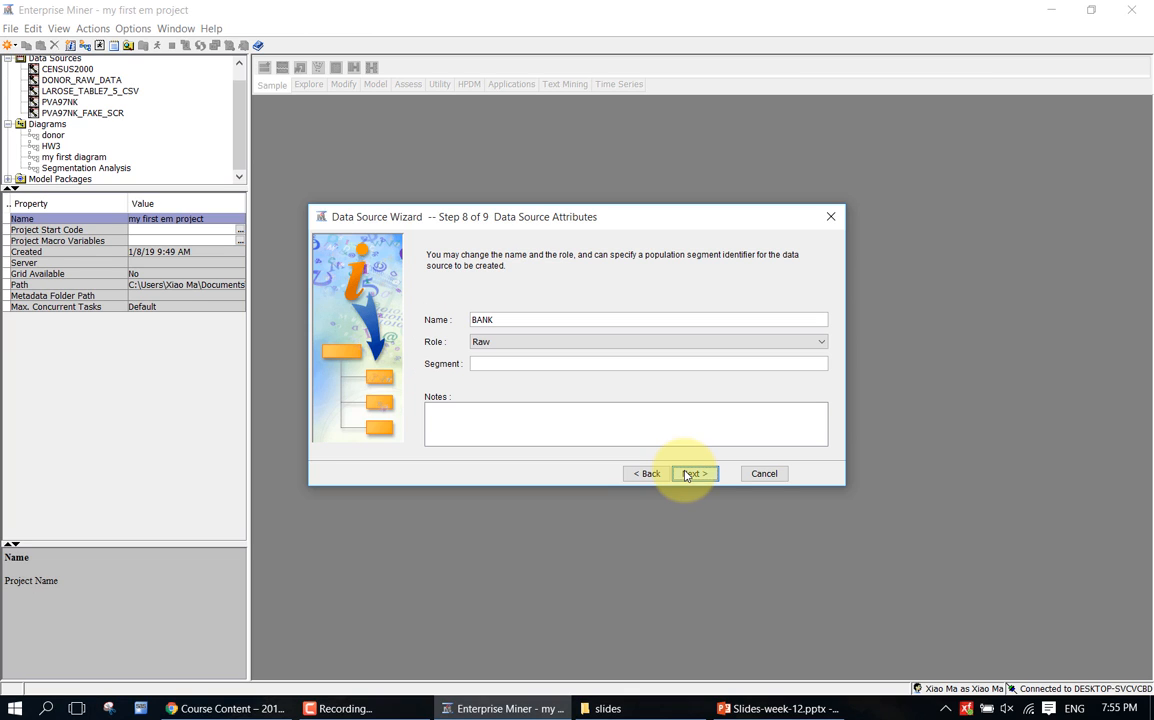
- Set the BANK data source's role to Transaction and finish creating it
left_click(482, 343)
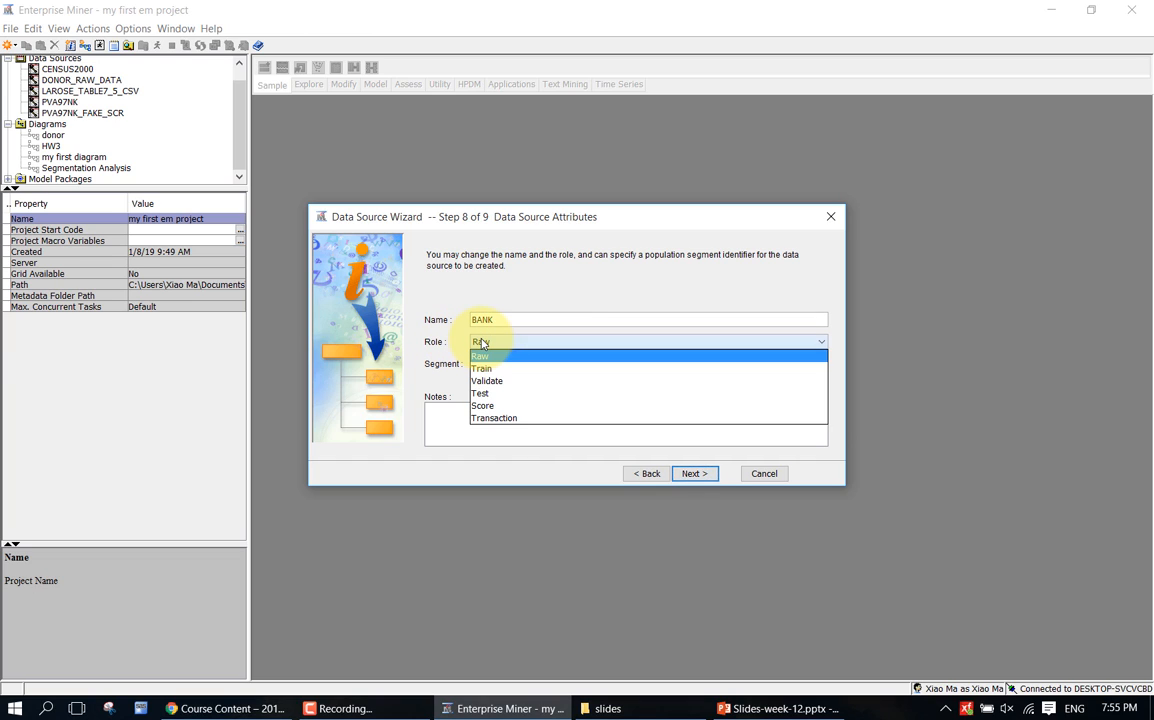
left_click(512, 420)
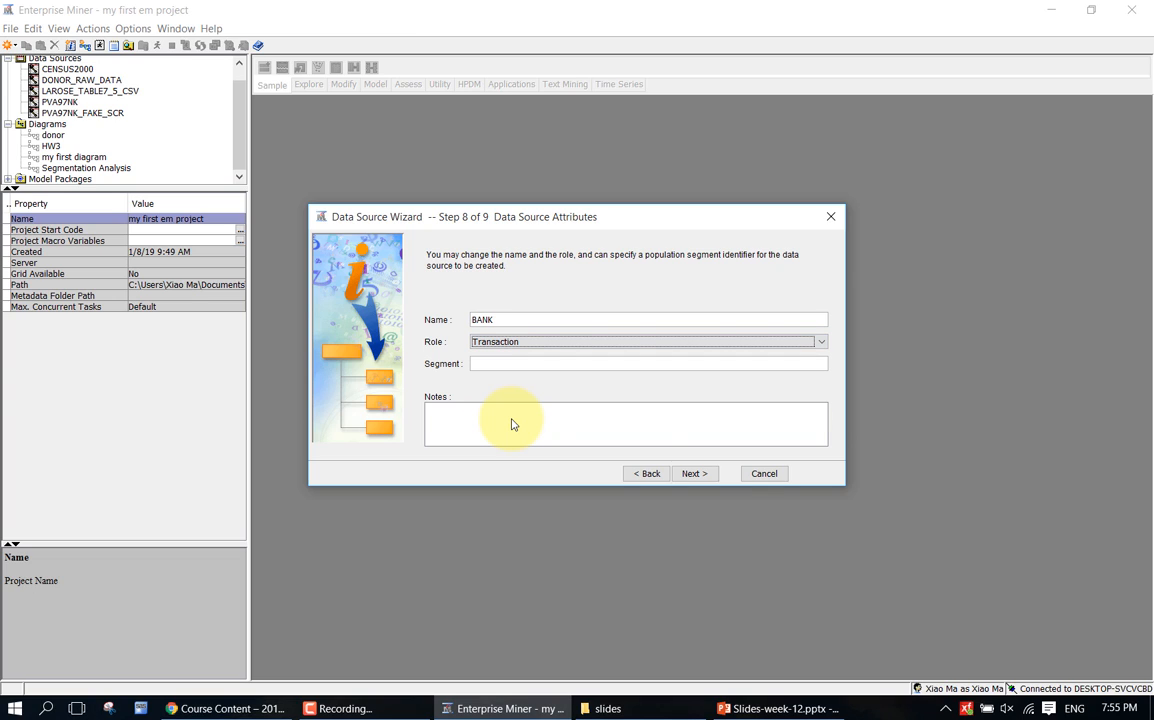
left_click(692, 474)
left_click(693, 476)
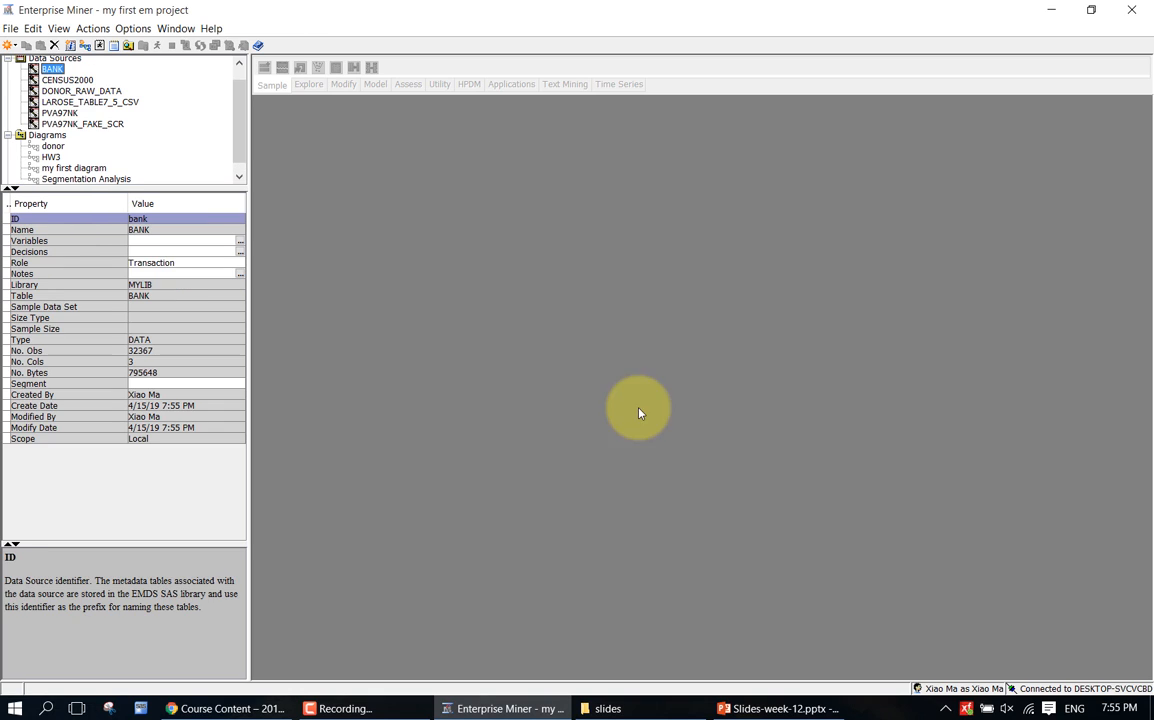
- Create a new diagram named AA and place the BANK data source in it
left_click(47, 136)
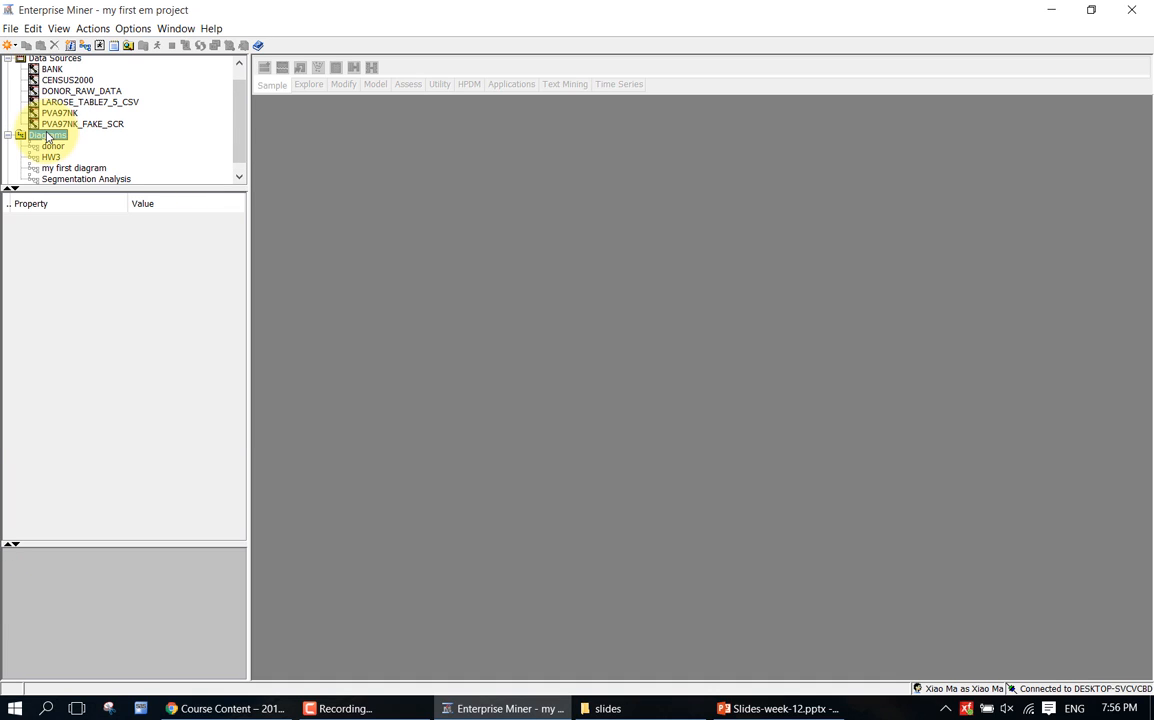
right_click(47, 136)
left_click(114, 141)
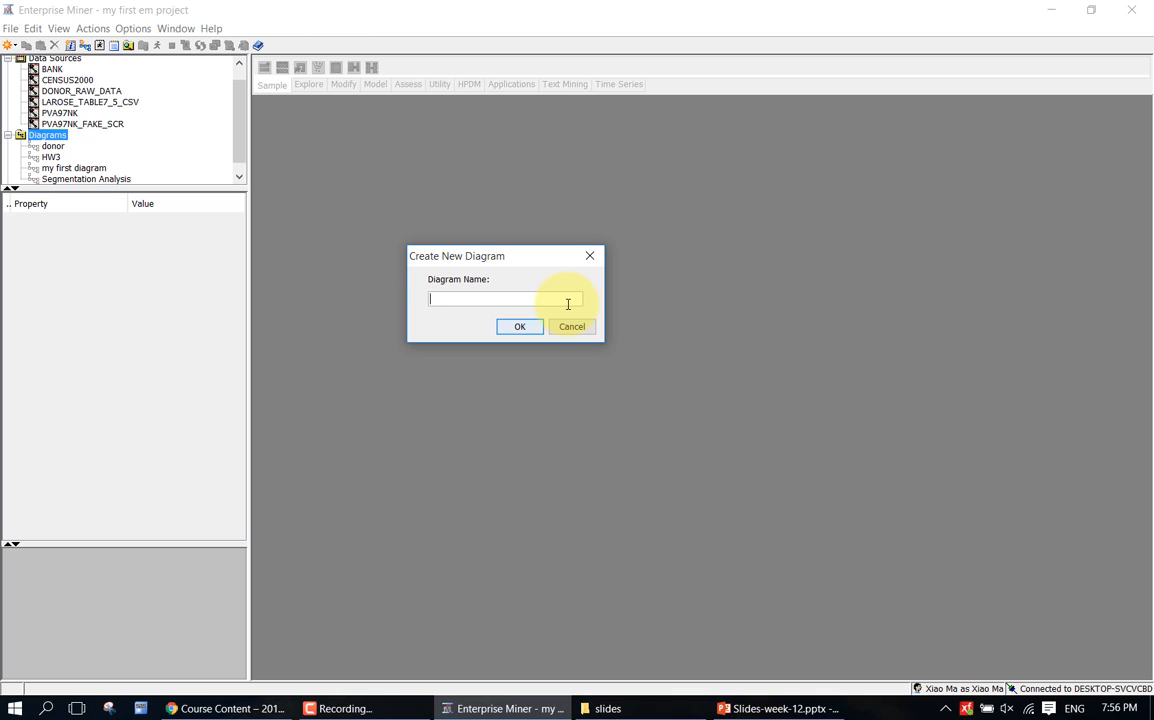
type("nn")
left_click(528, 330)
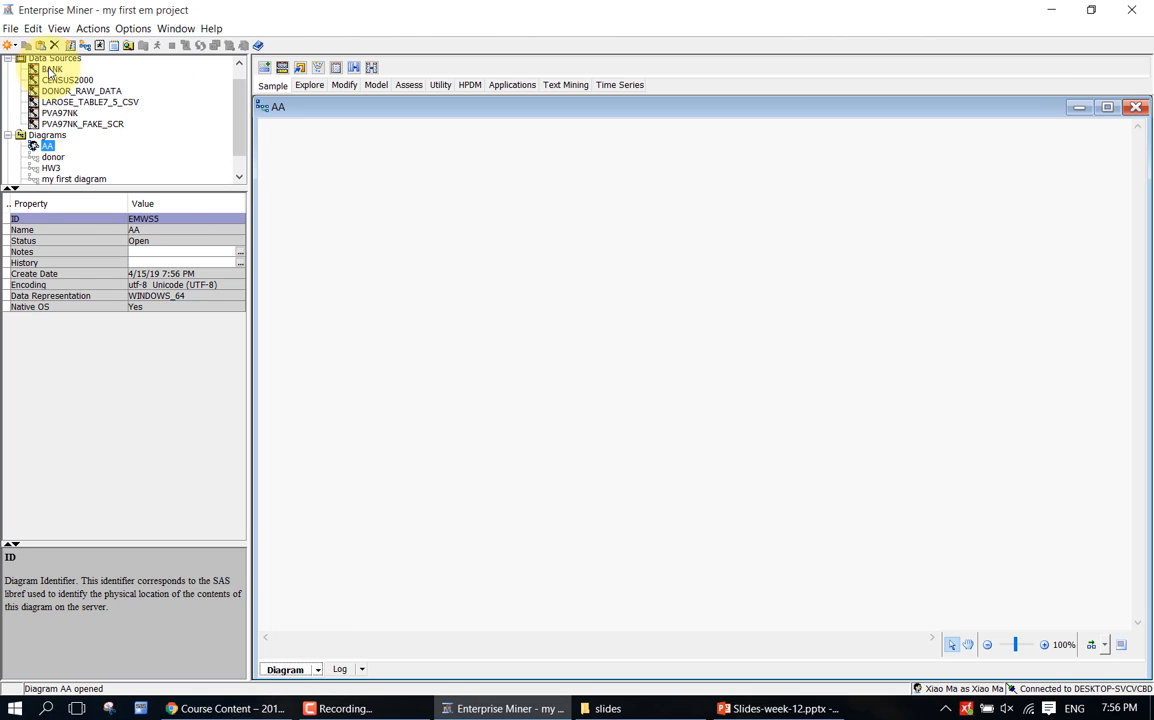
left_click_drag(49, 72, 360, 191)
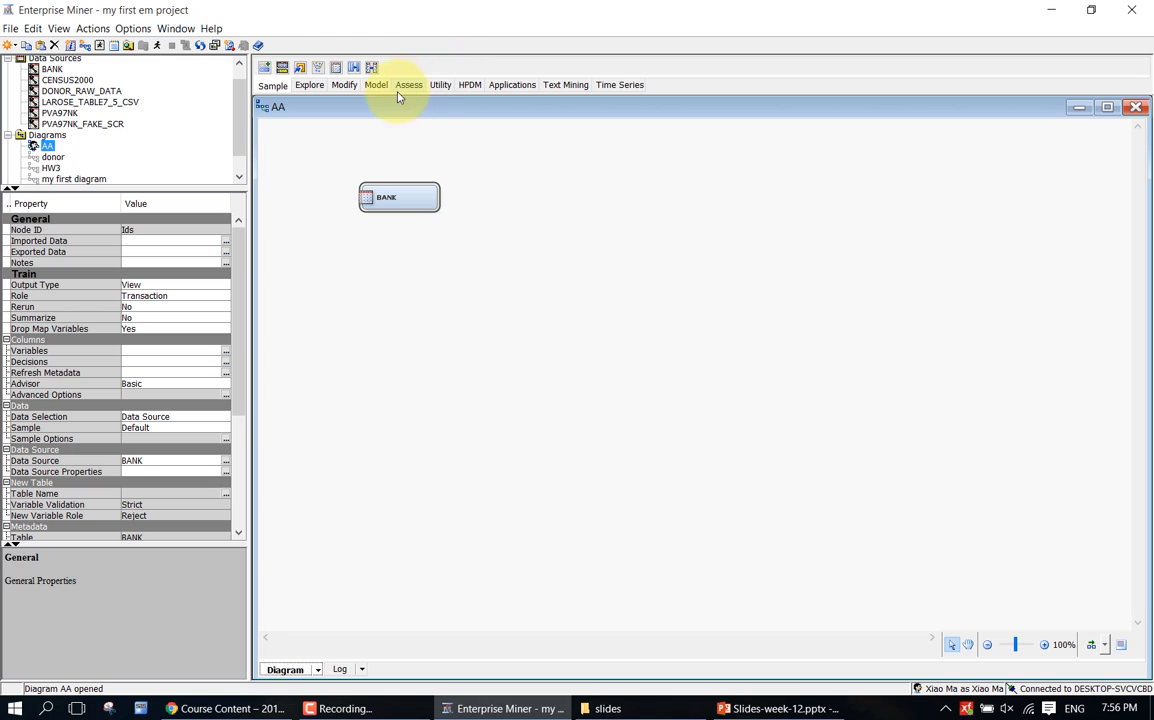
left_click(318, 88)
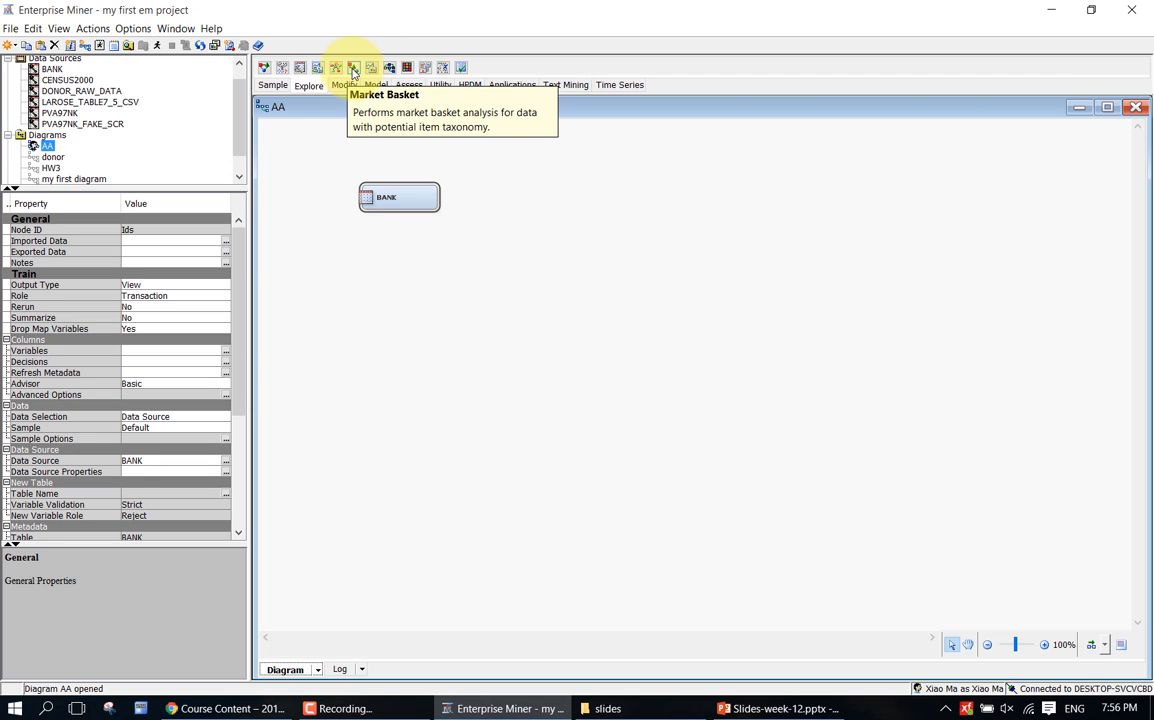
left_click_drag(353, 70, 500, 197)
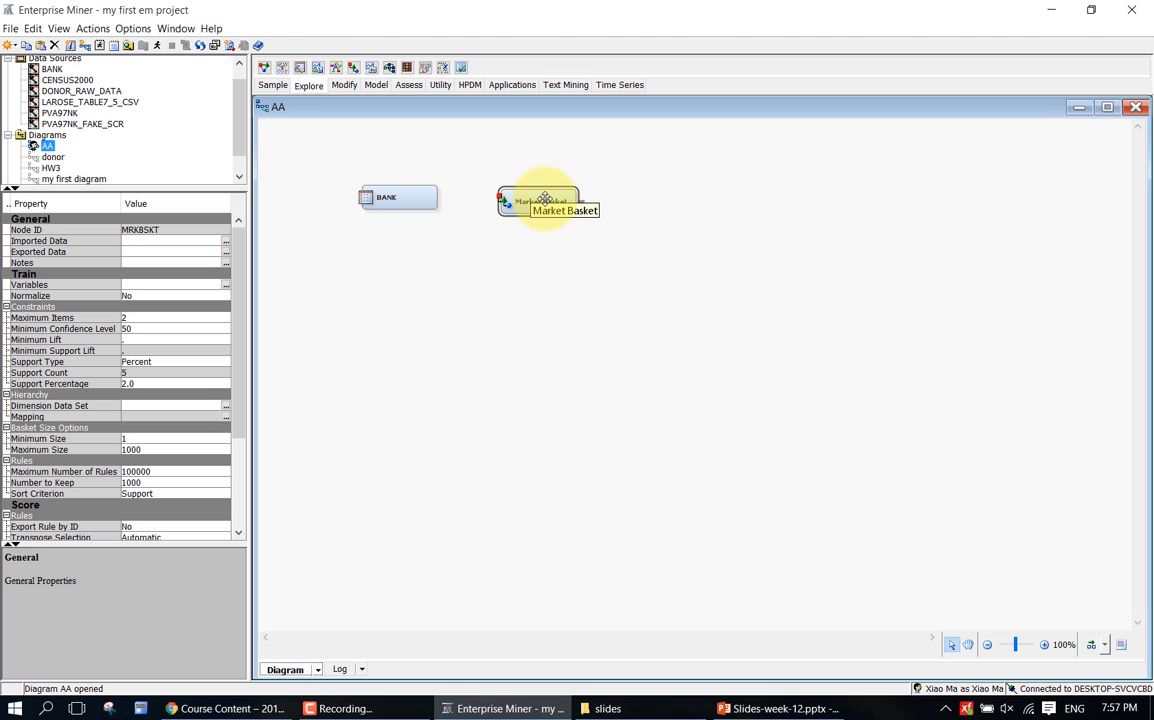
key("Delete")
key("Return")
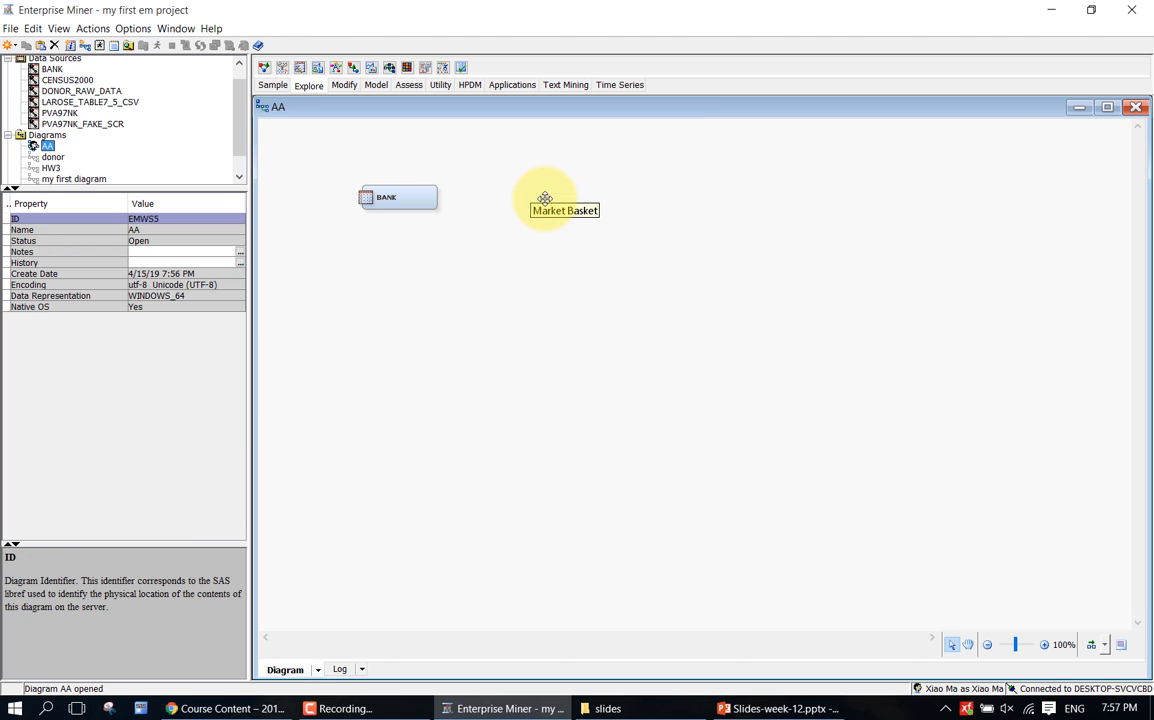
- Add an Association node beside the BANK node and connect BANK to it
left_click_drag(265, 68, 518, 190)
left_click_drag(440, 195, 528, 197)
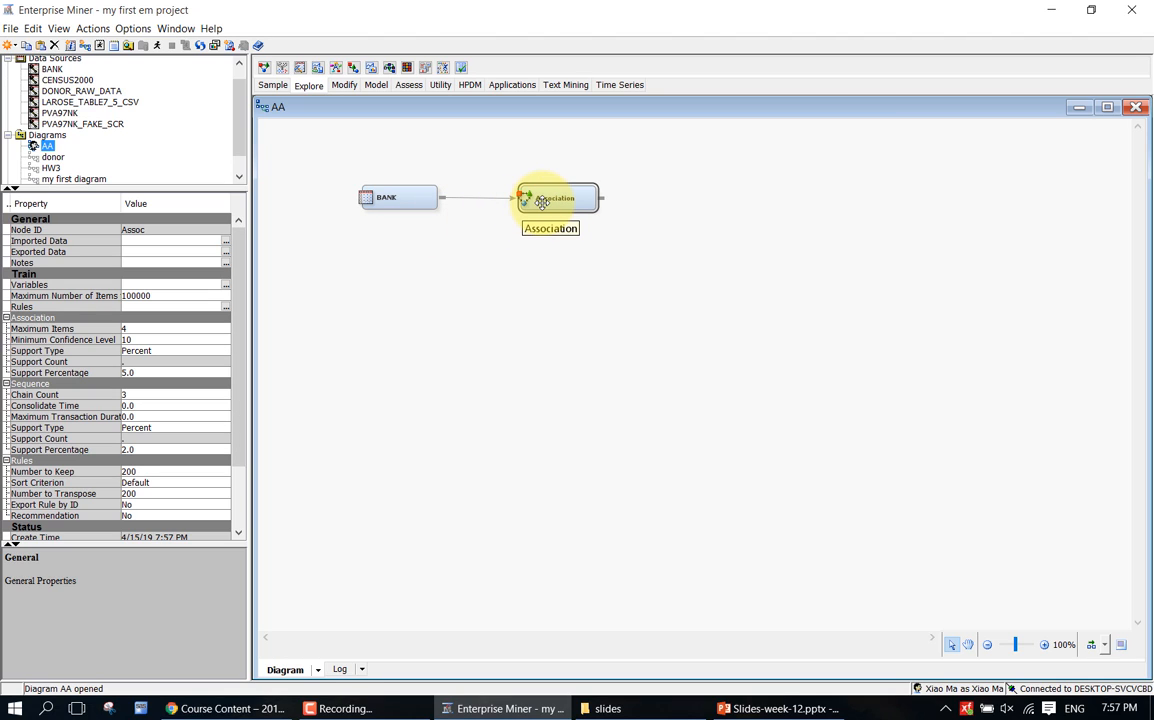
- Try to exclude the SERVICE variable from the Association node by setting its use to No and updating the path
left_click(226, 285)
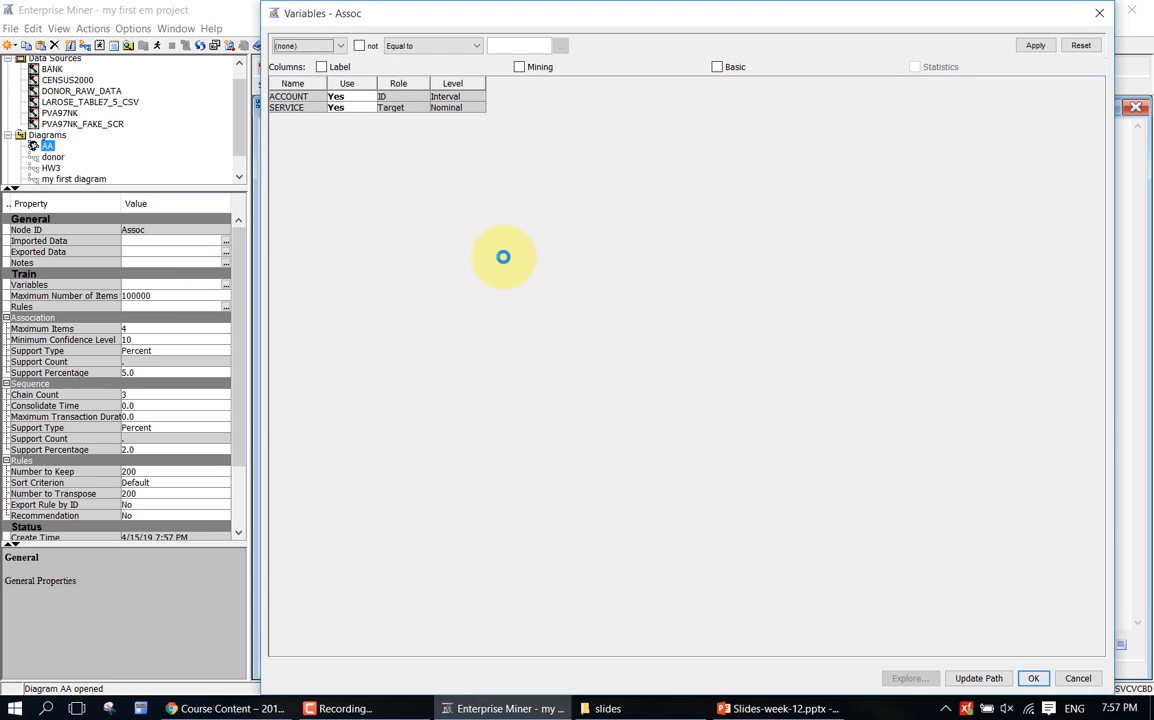
left_click(337, 108)
left_click(340, 131)
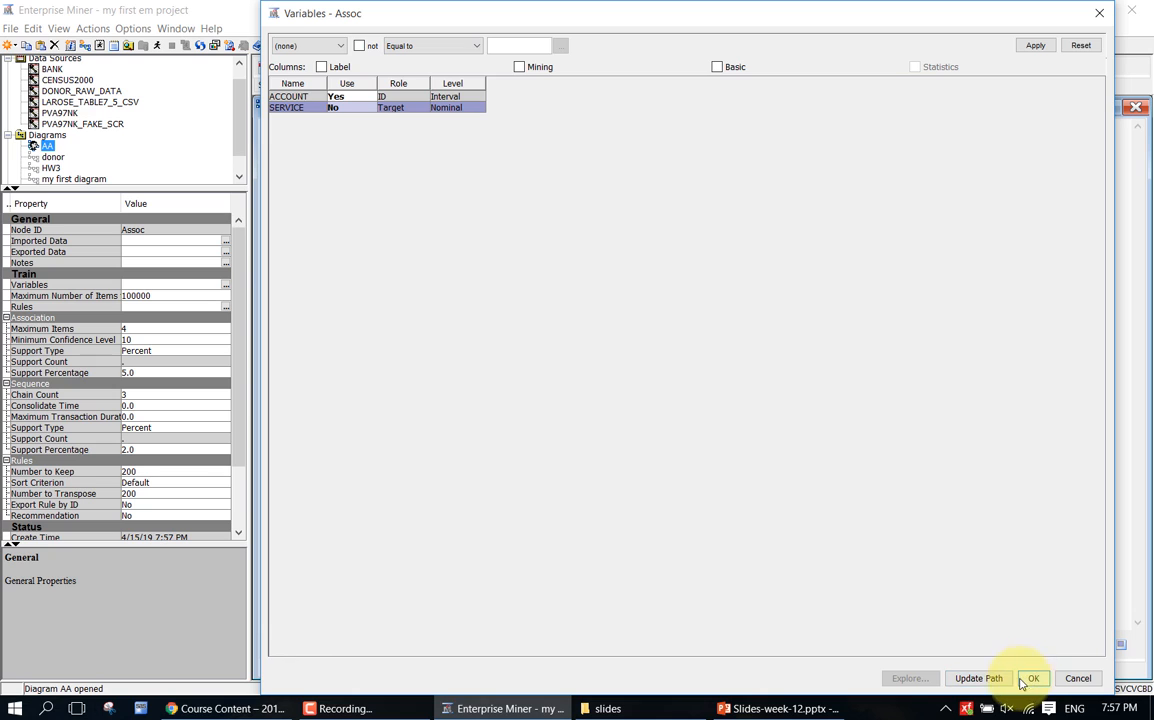
left_click(980, 679)
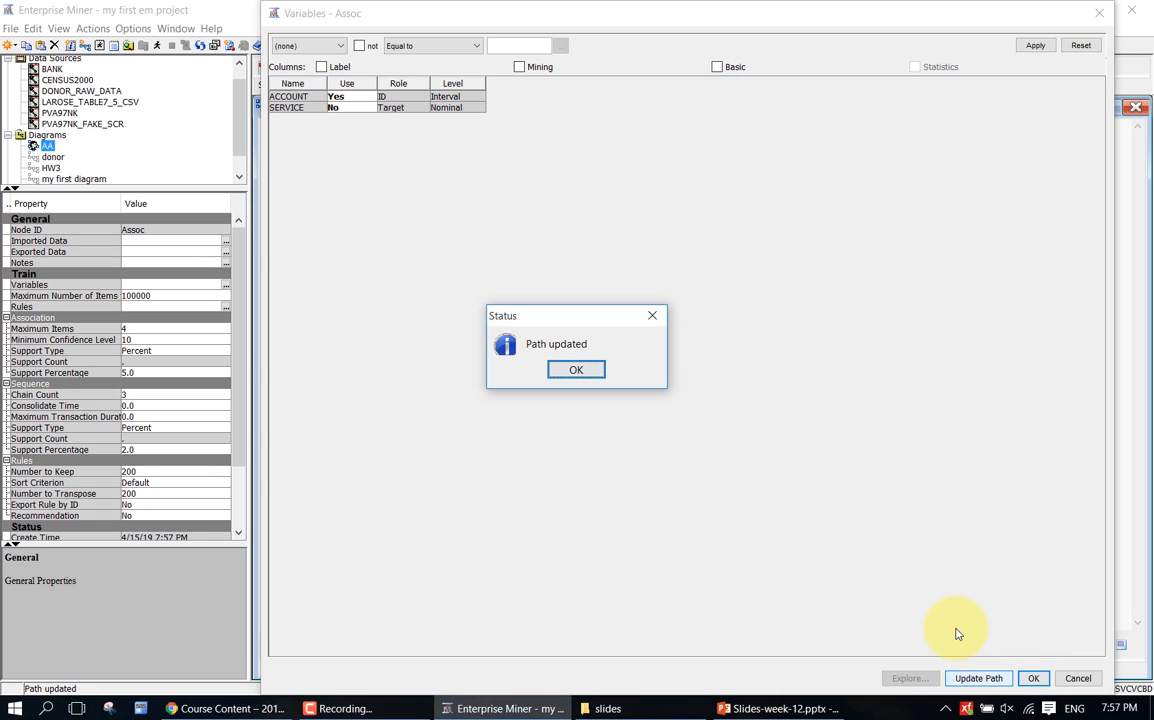
left_click(584, 372)
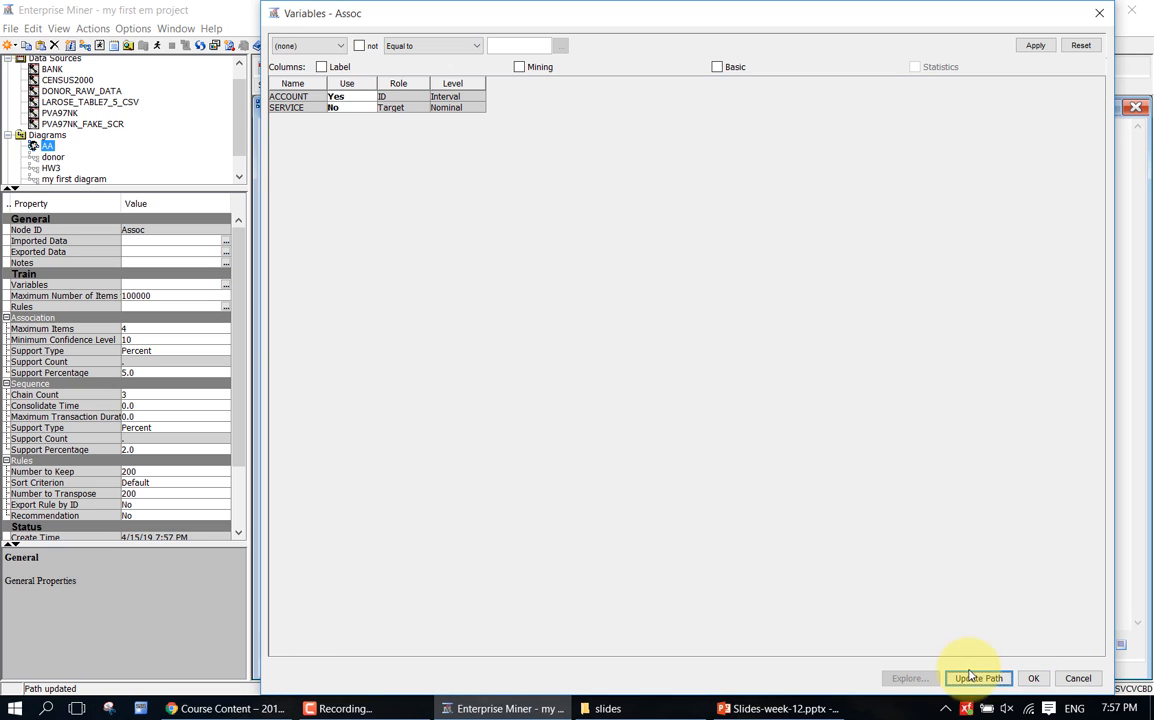
left_click(1033, 678)
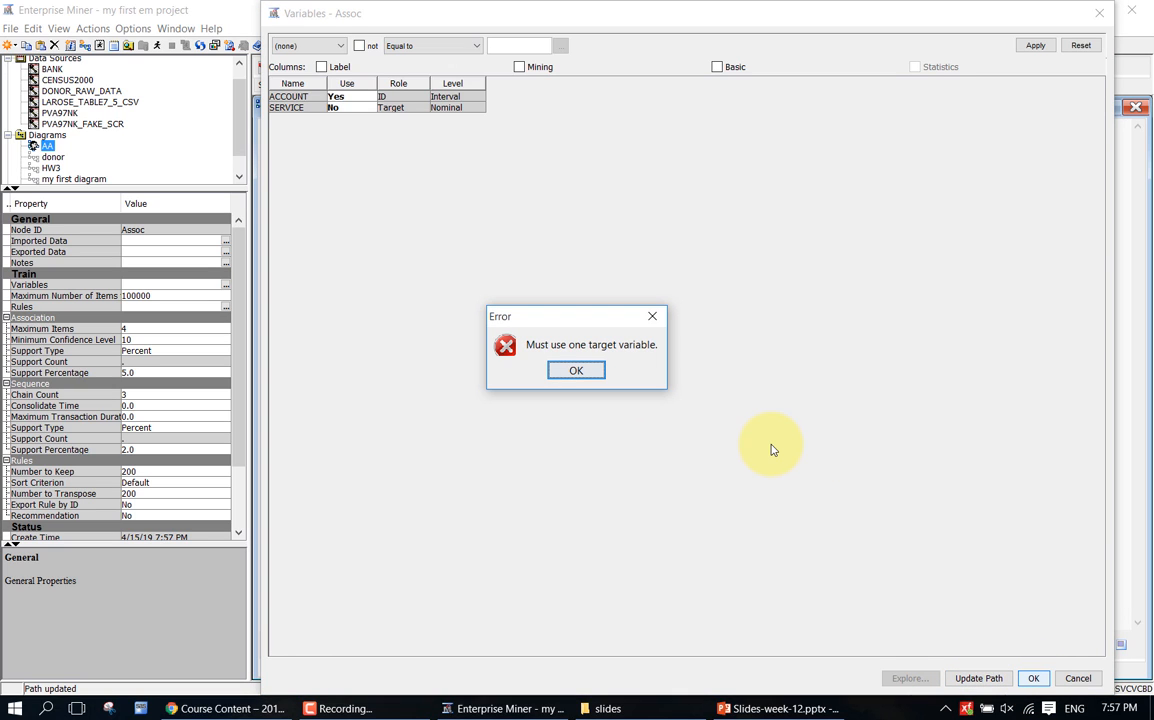
left_click(581, 371)
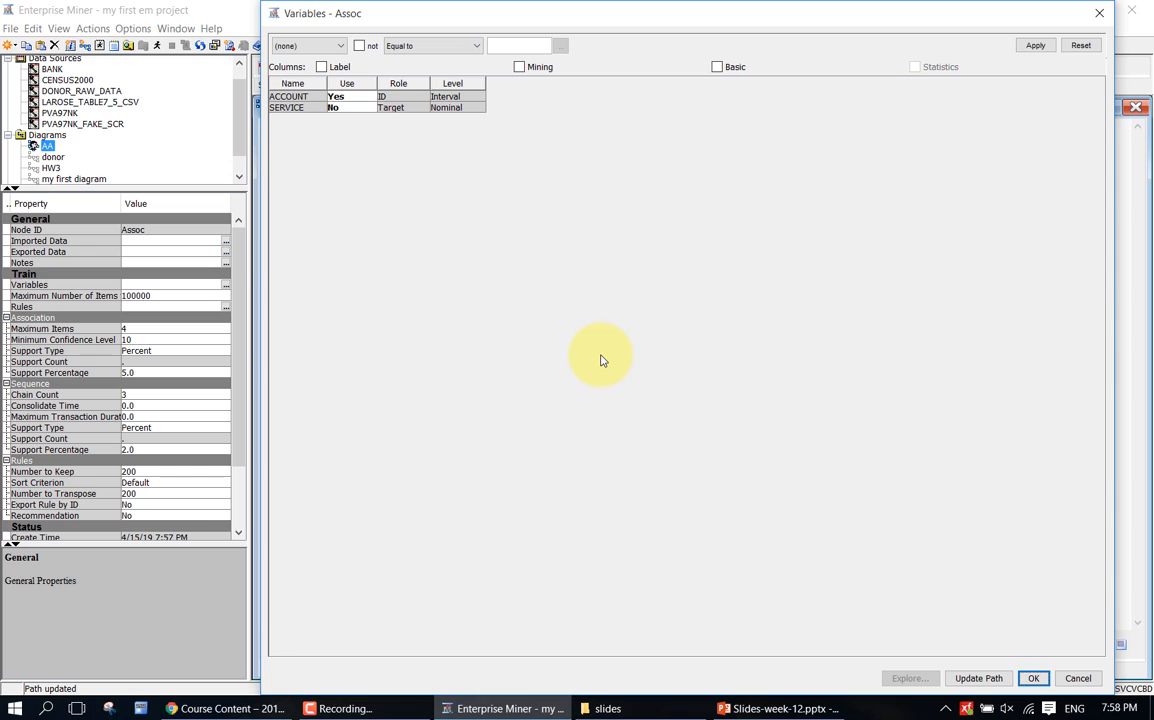
- Try setting the SERVICE variable's use to Default, updating the path and accepting the variable settings
left_click(345, 107)
left_click(364, 119)
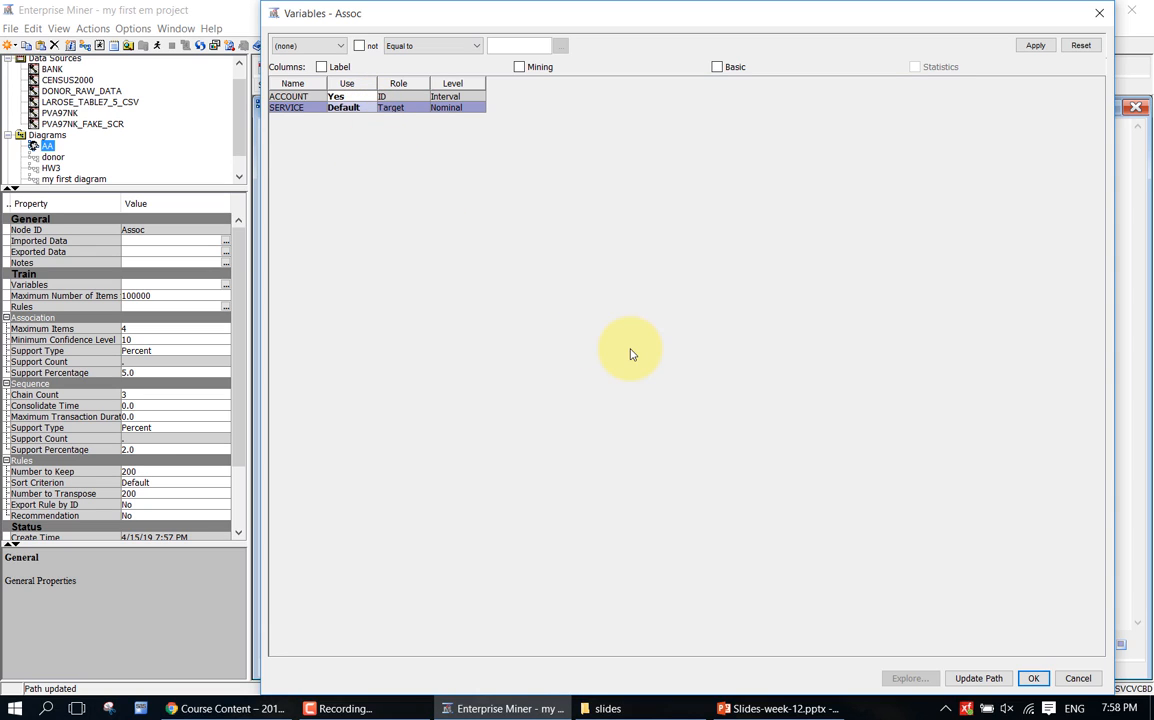
left_click(1033, 678)
left_click(566, 370)
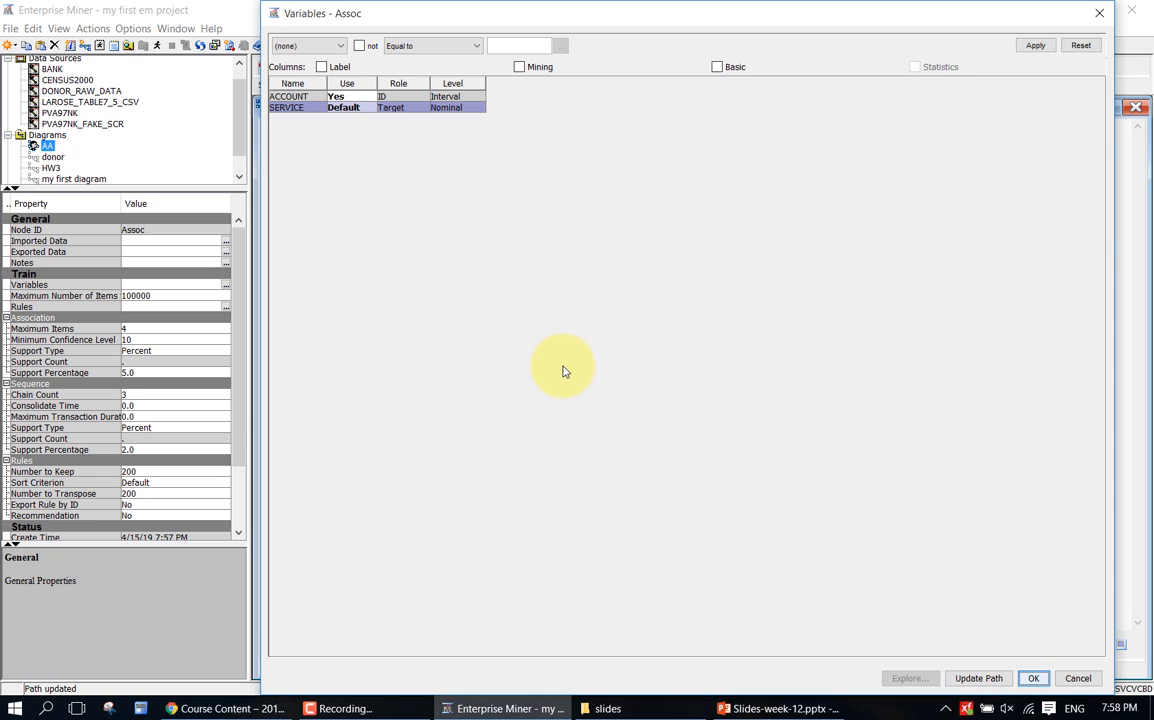
left_click(978, 678)
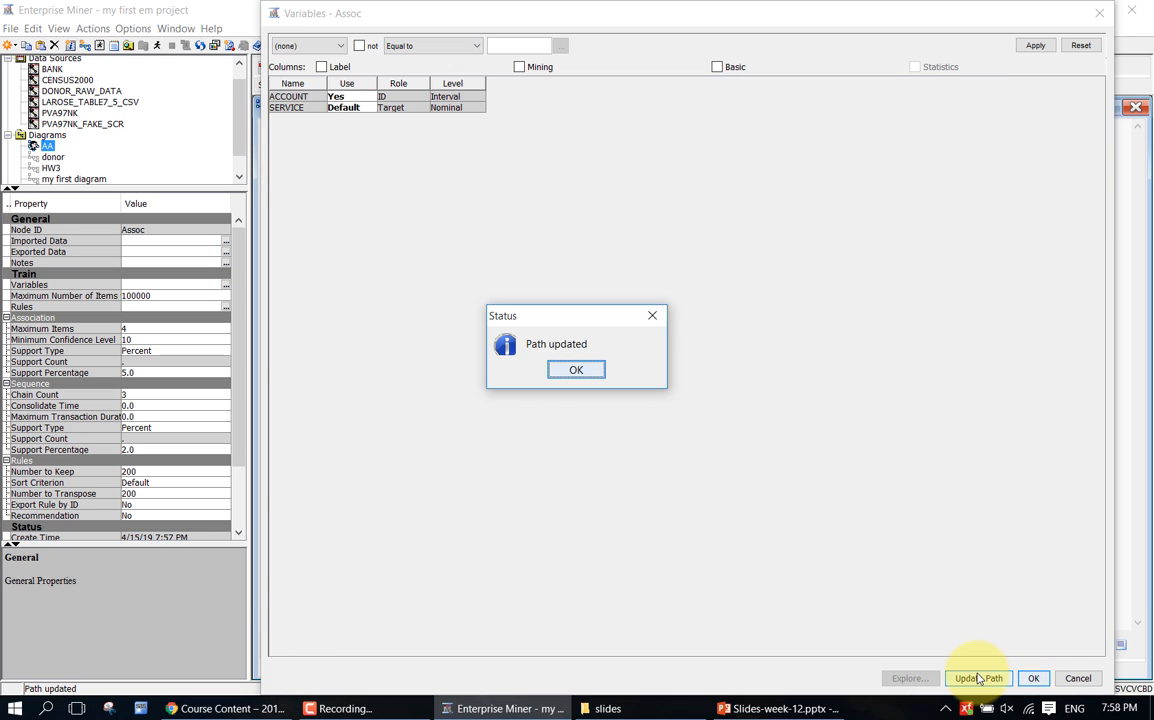
left_click(572, 374)
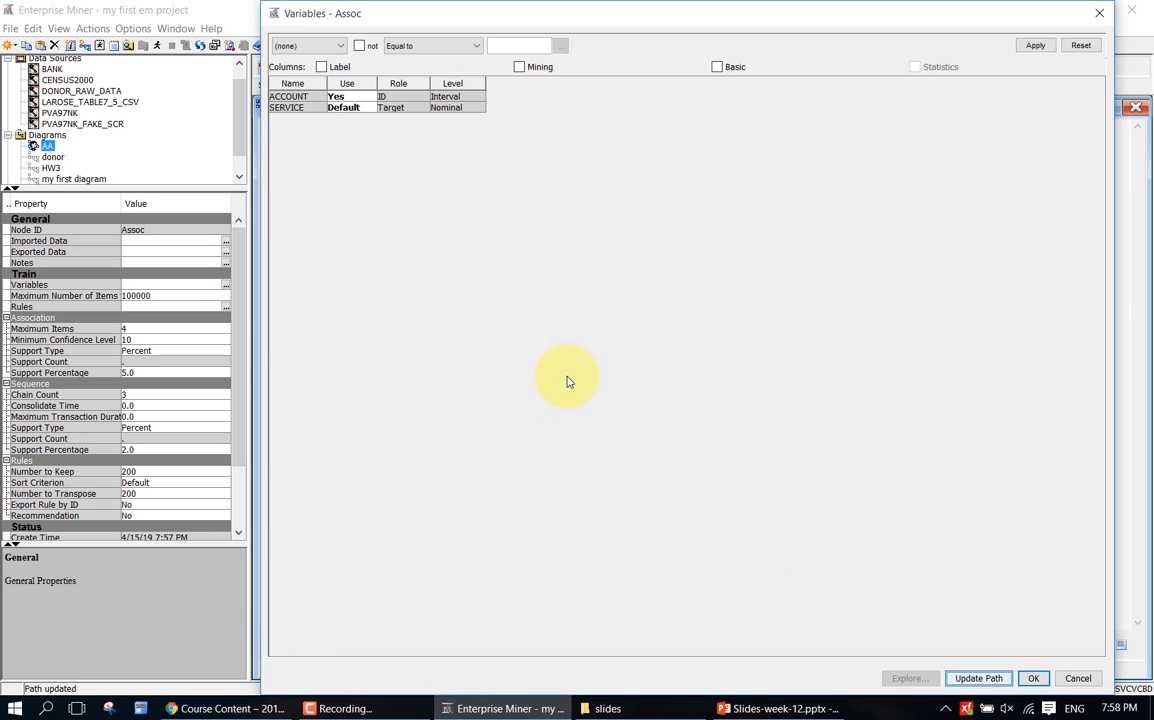
left_click(1031, 677)
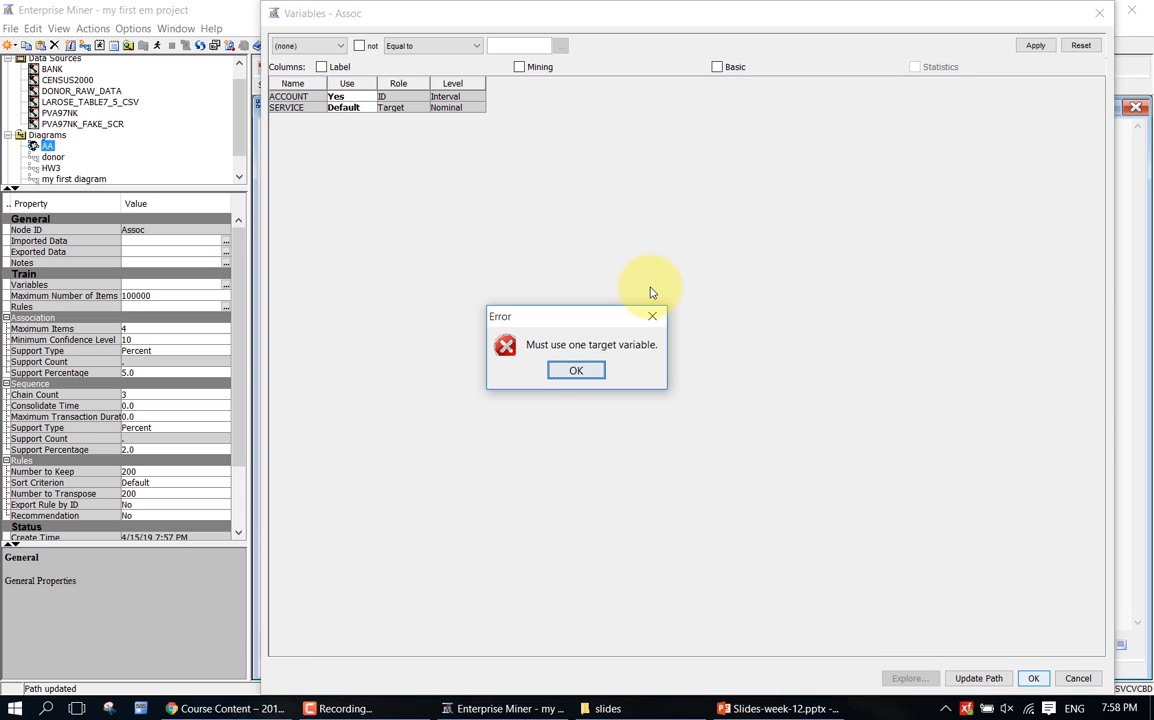
left_click(559, 372)
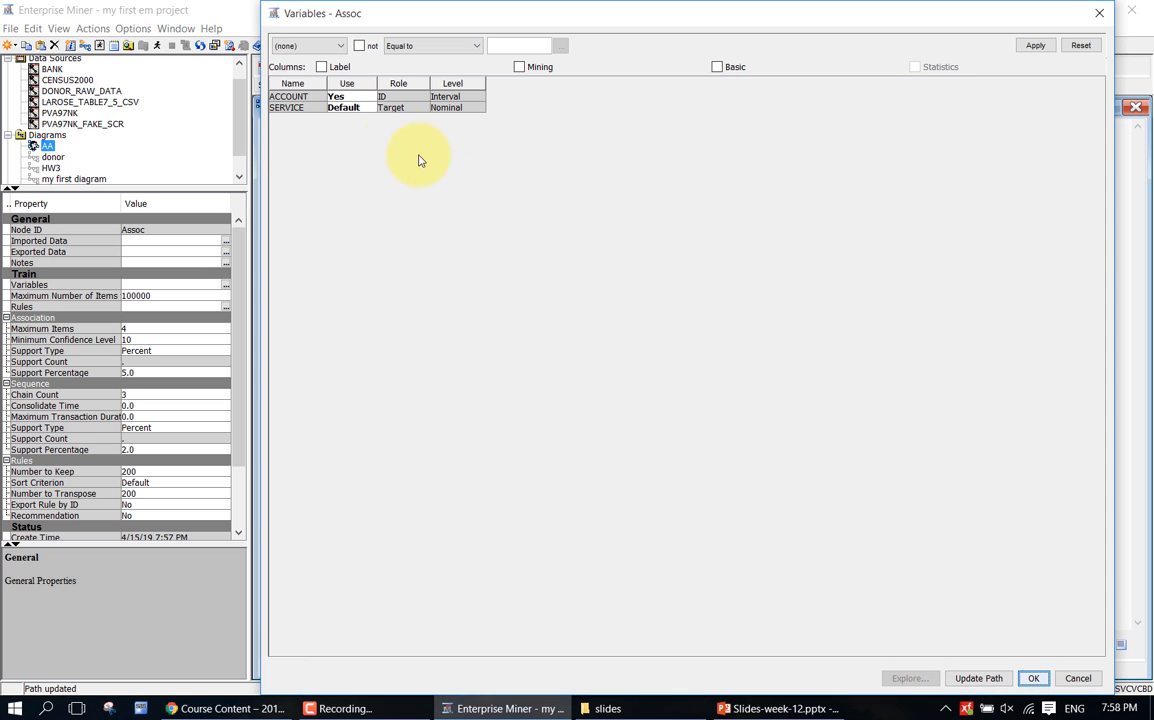
- Set the SERVICE variable's use to Yes and accept the Association node's variable settings
left_click(360, 107)
left_click(367, 145)
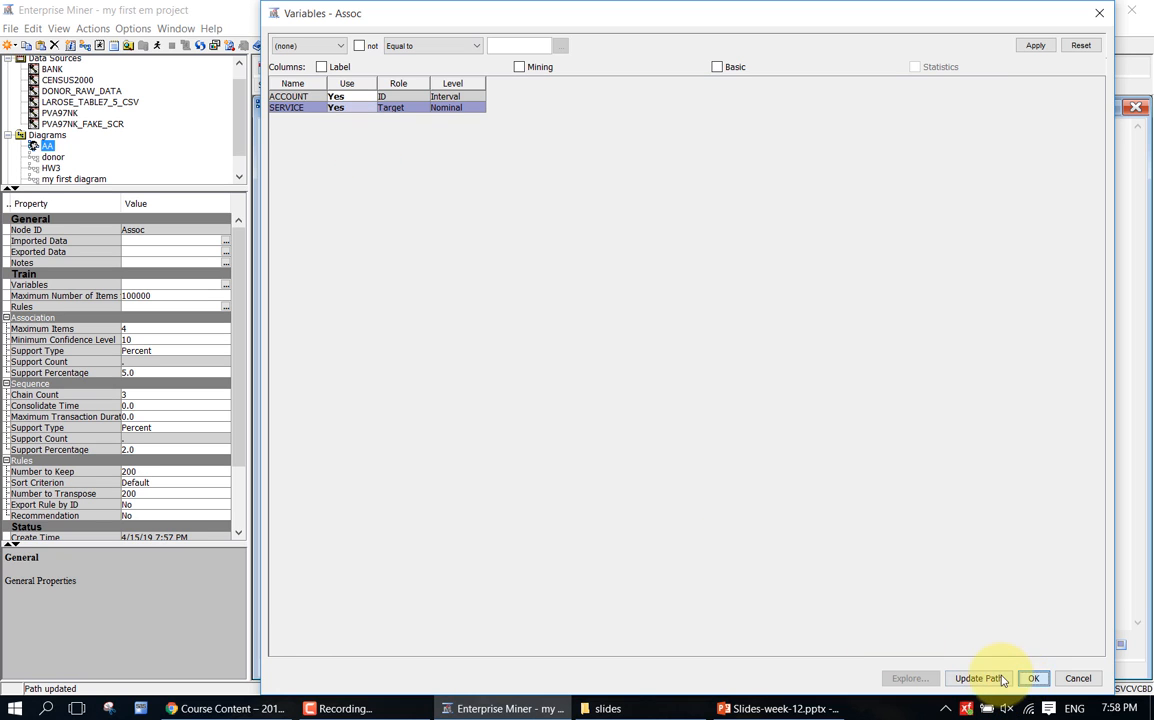
left_click(1033, 678)
left_click(490, 257)
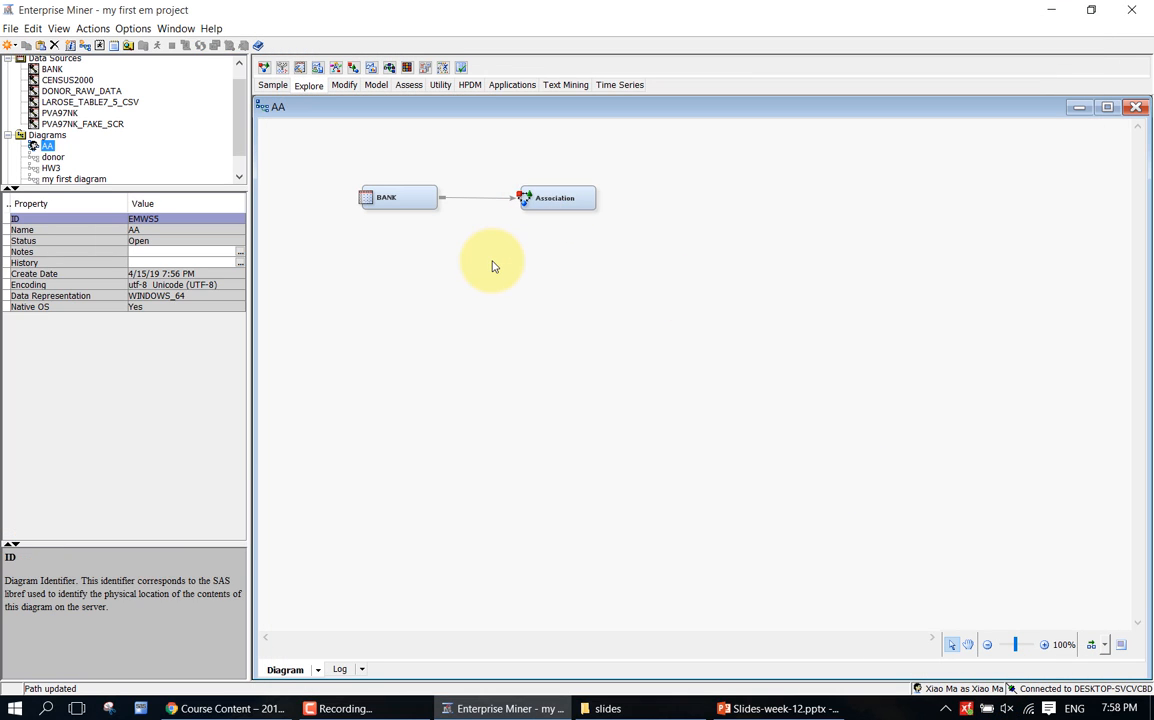
- Set the Association node's Export Rule by ID property to Yes
left_click(565, 198)
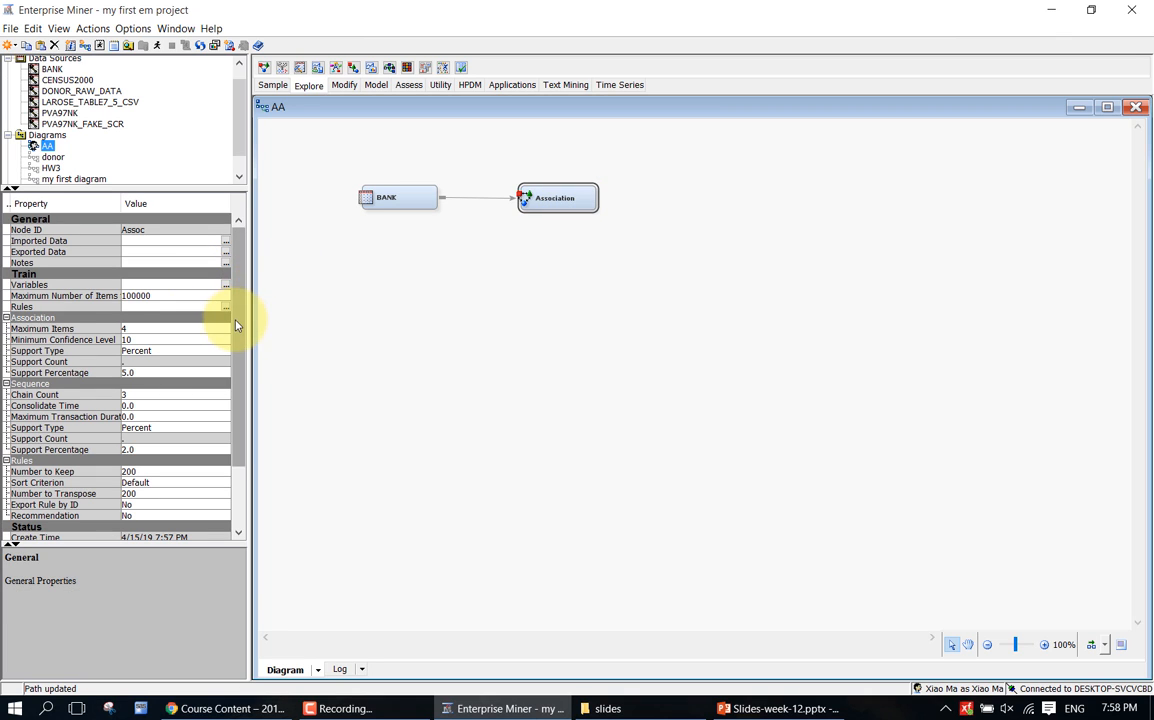
scroll(237, 330, "down", 1)
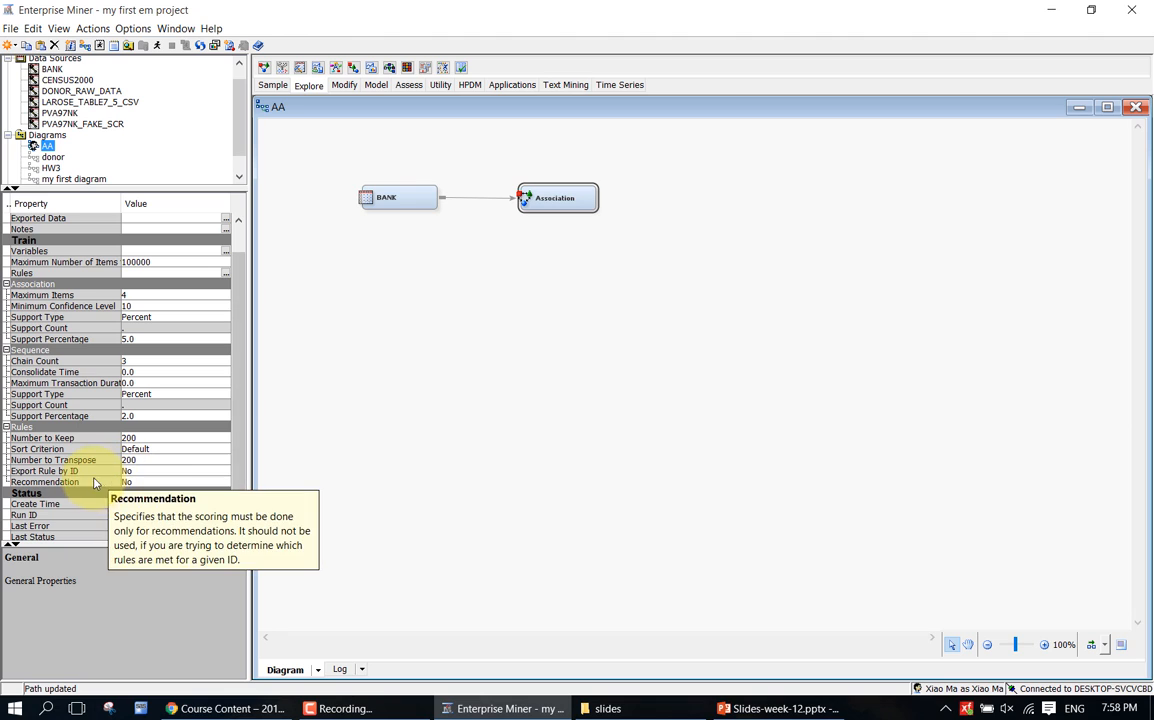
left_click(145, 471)
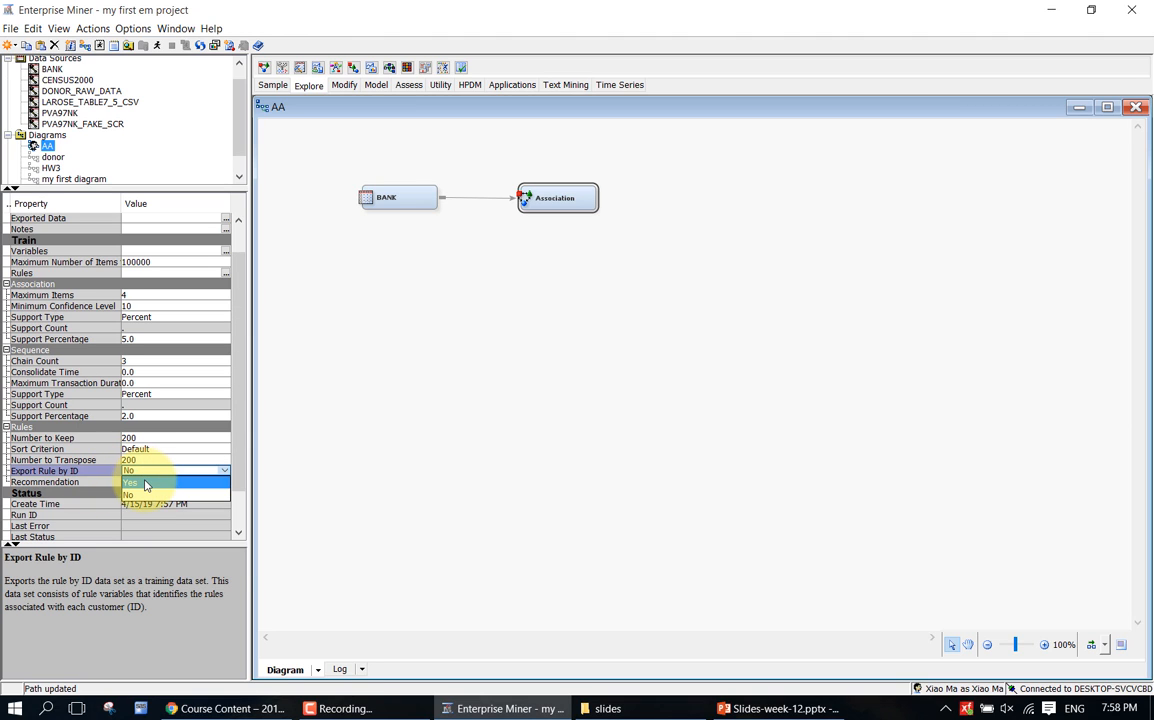
left_click(140, 482)
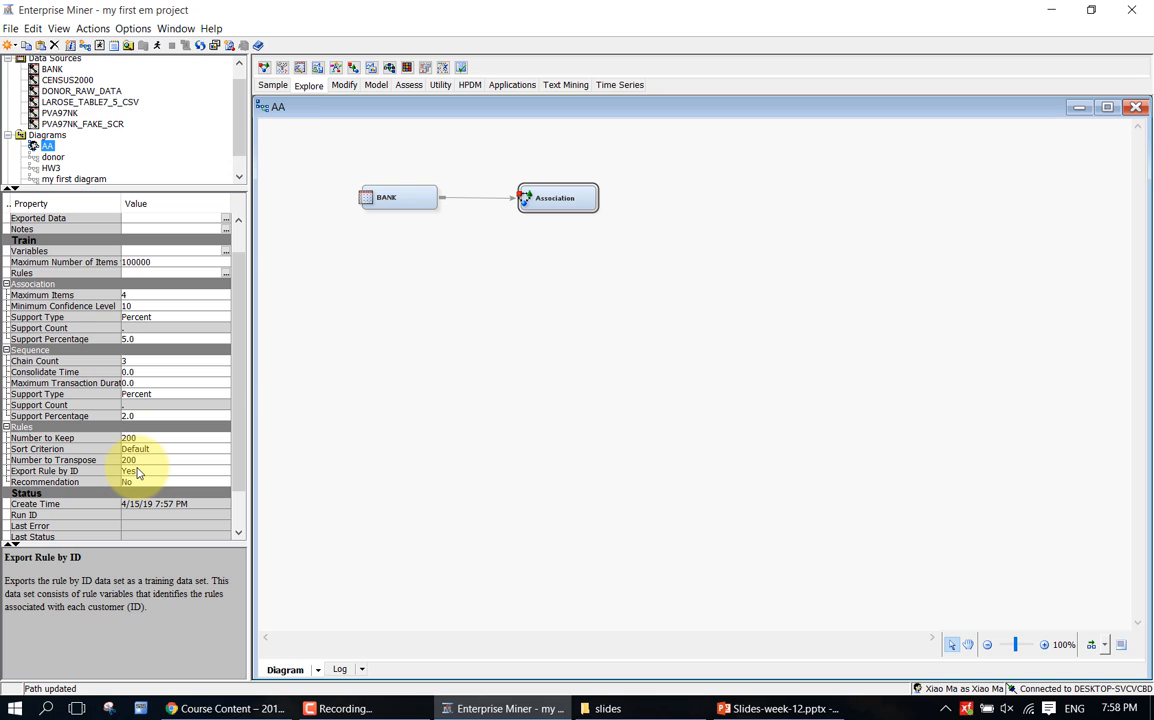
left_click(85, 471)
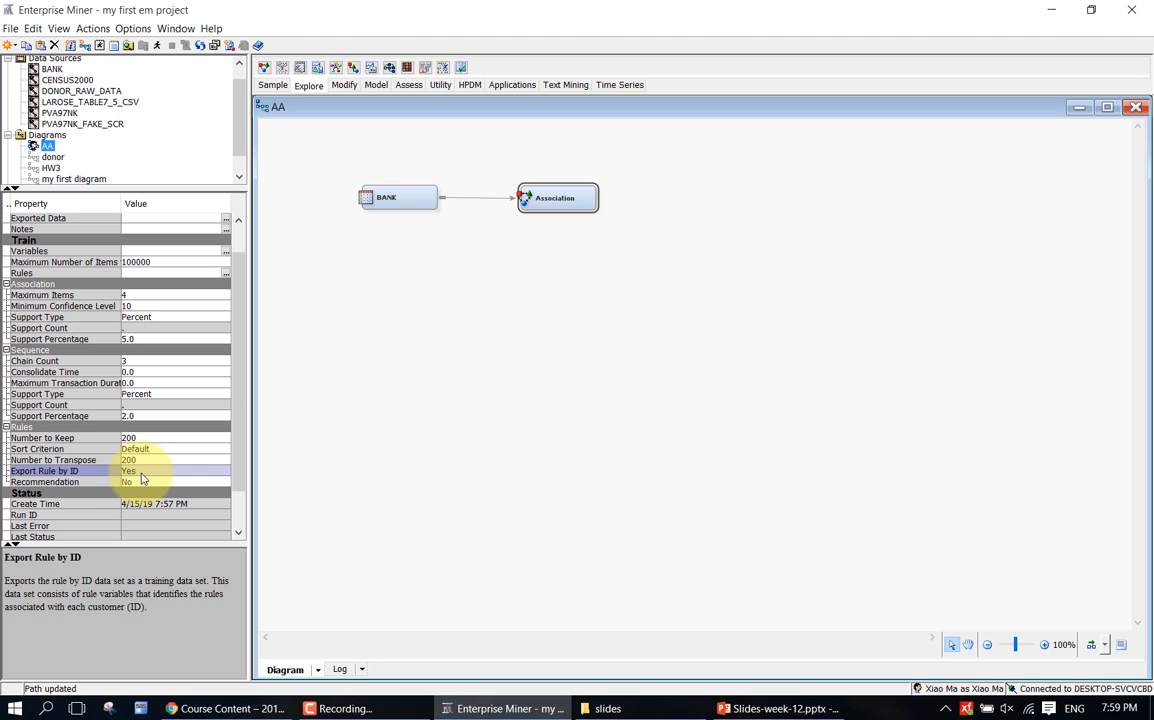
left_click(600, 264)
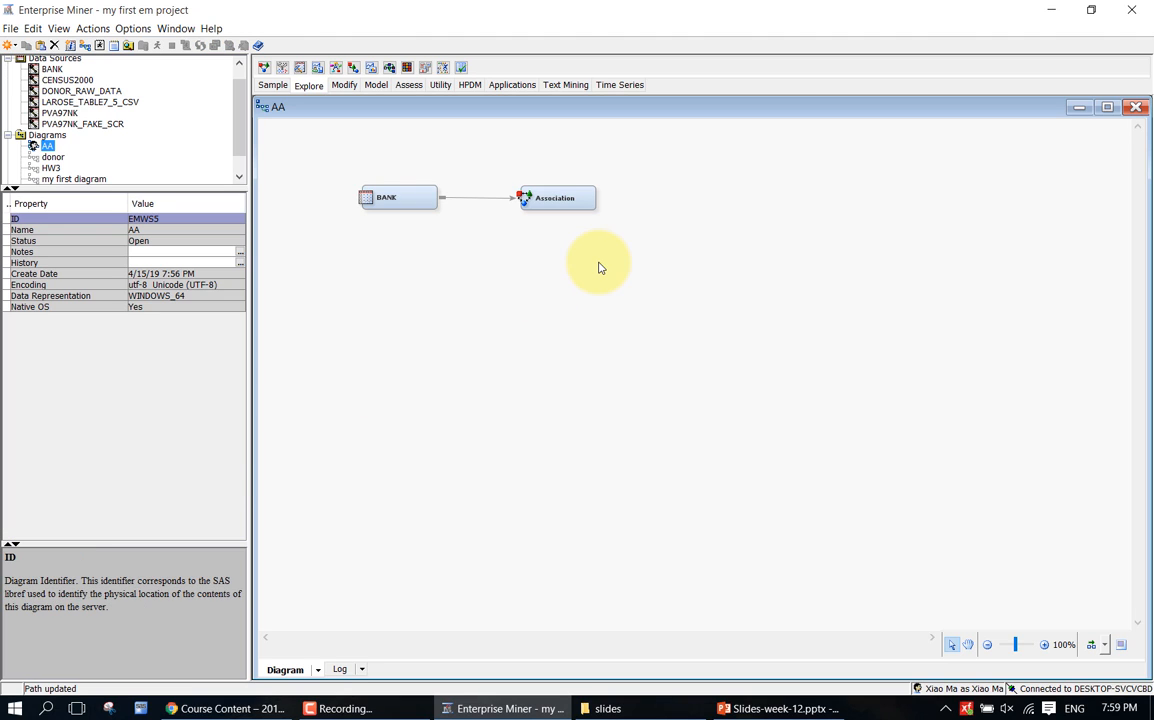
- Run the Association node's path in diagram AA and open its results
left_click(549, 198)
right_click(551, 198)
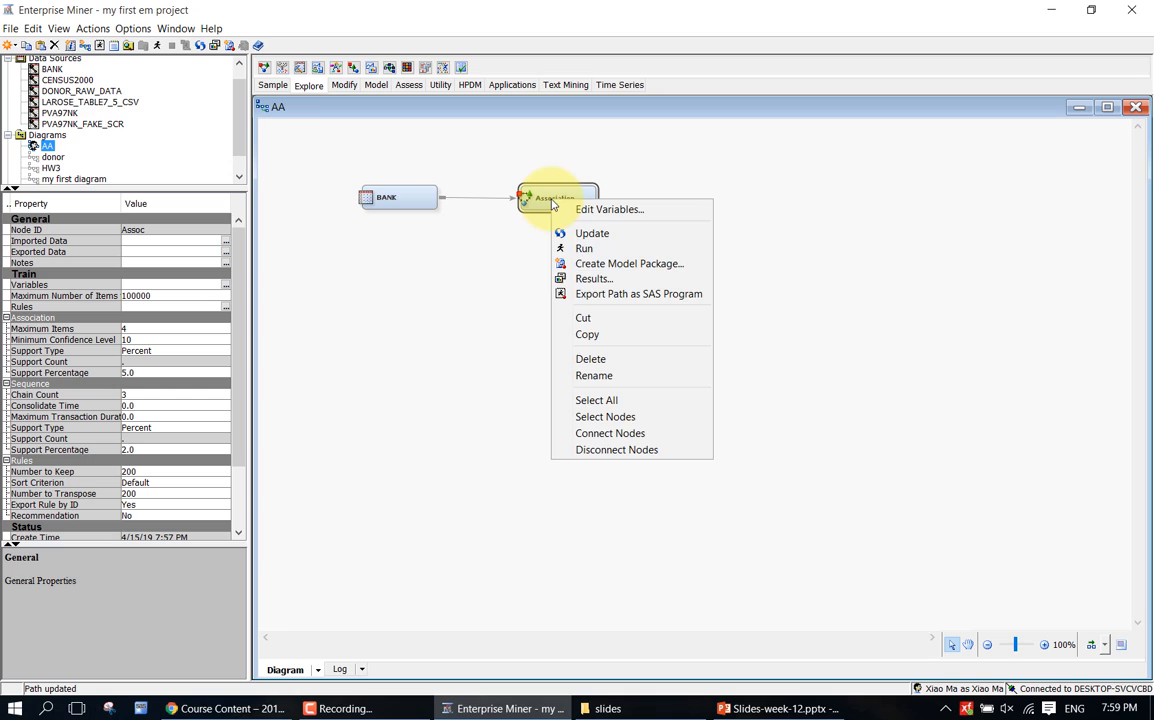
left_click(583, 250)
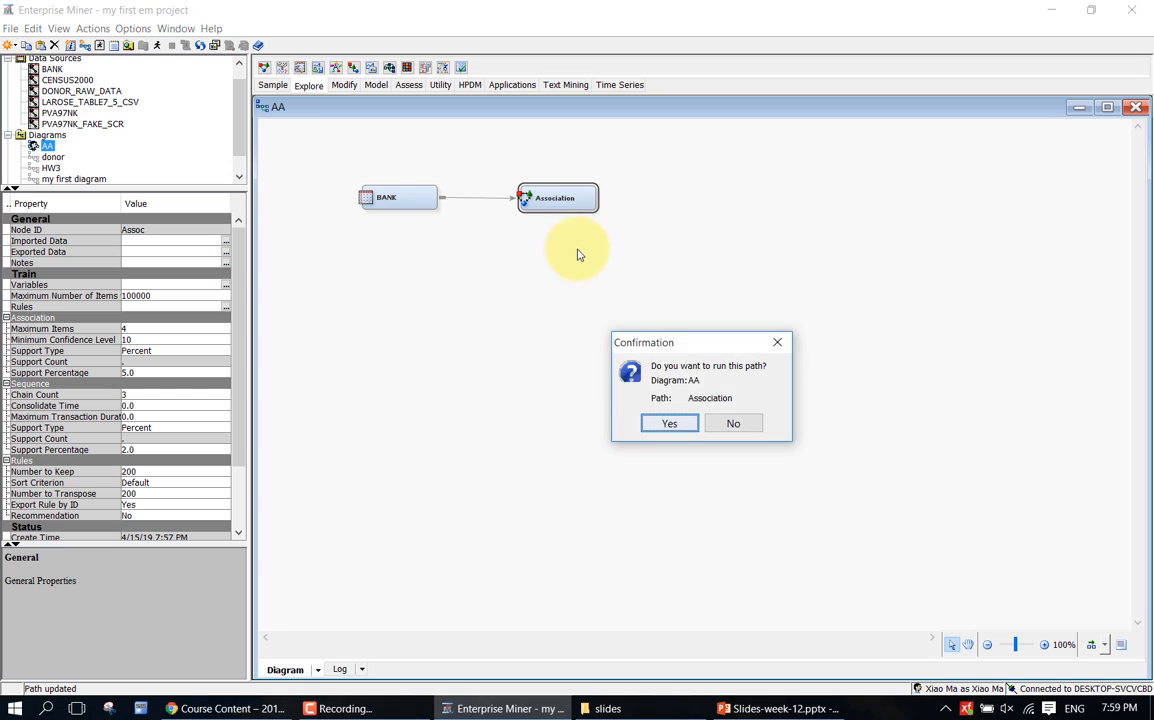
left_click(650, 428)
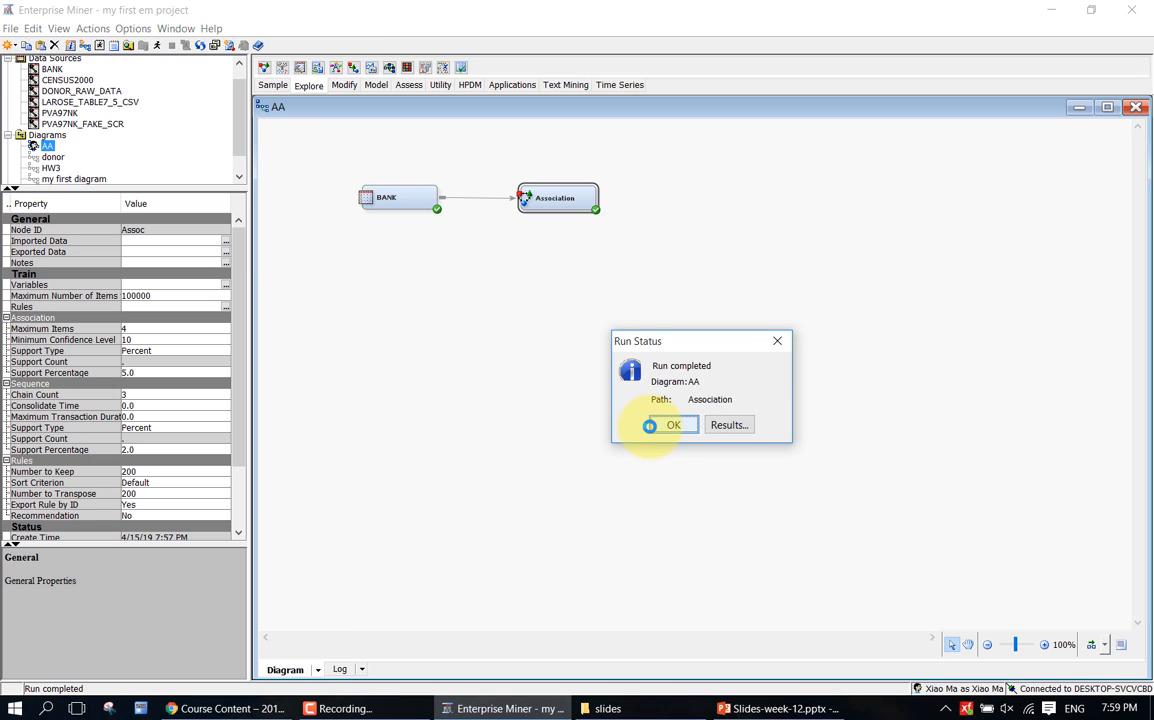
left_click(725, 427)
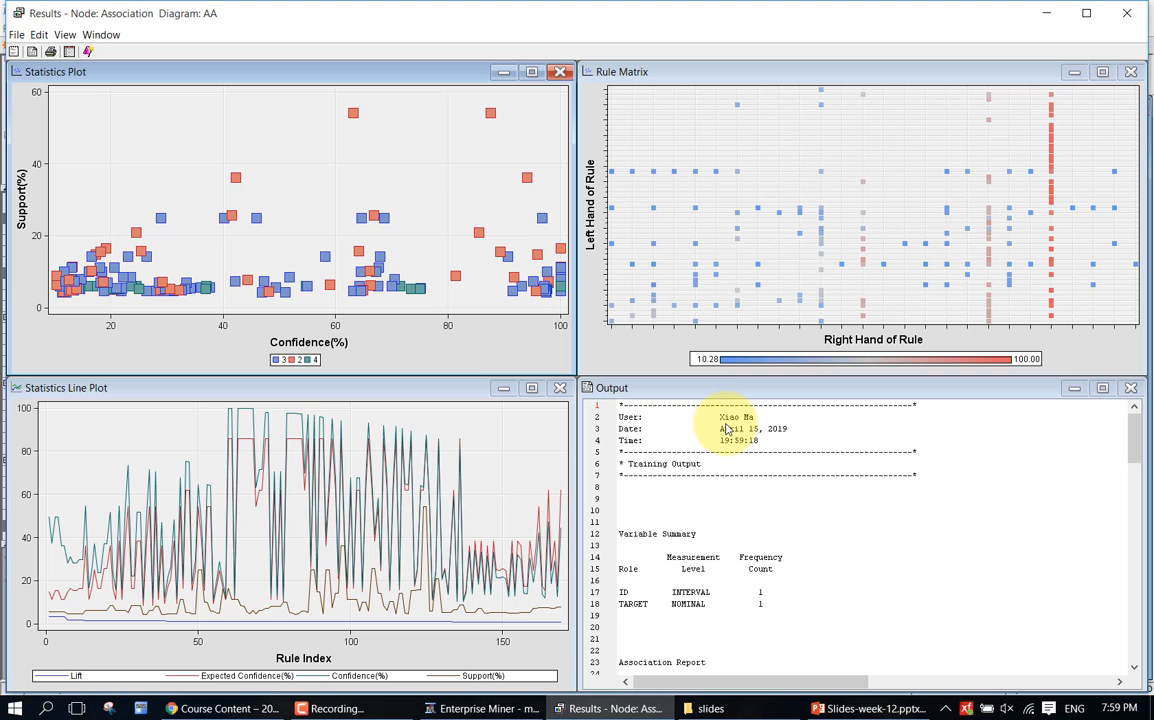
- Enlarge the Statistics Line Plot and examine the support values of the rules just past rule index 70
left_click(530, 389)
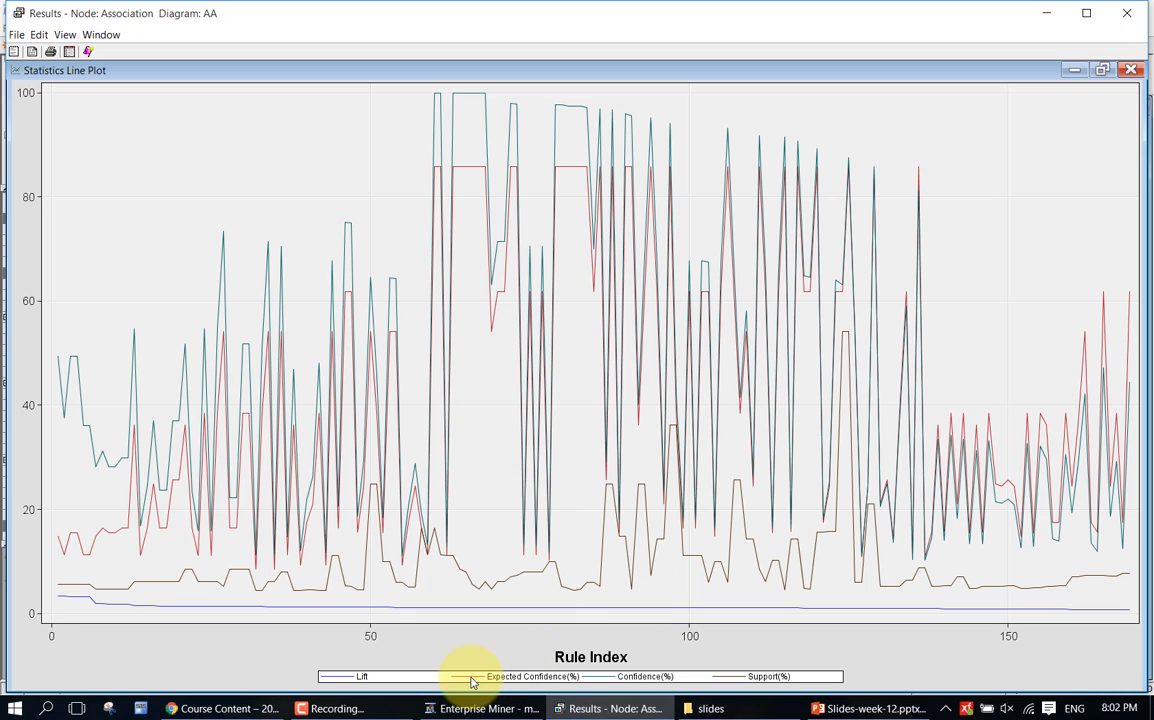
left_click(507, 586)
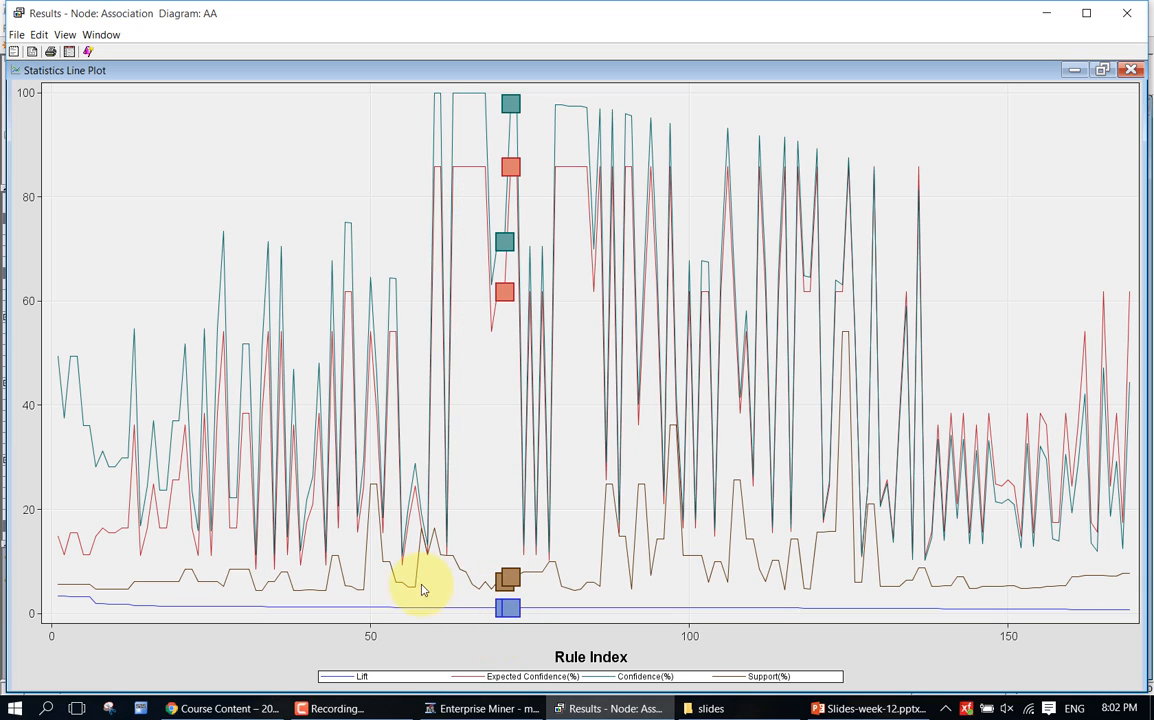
mouse_move(556, 563)
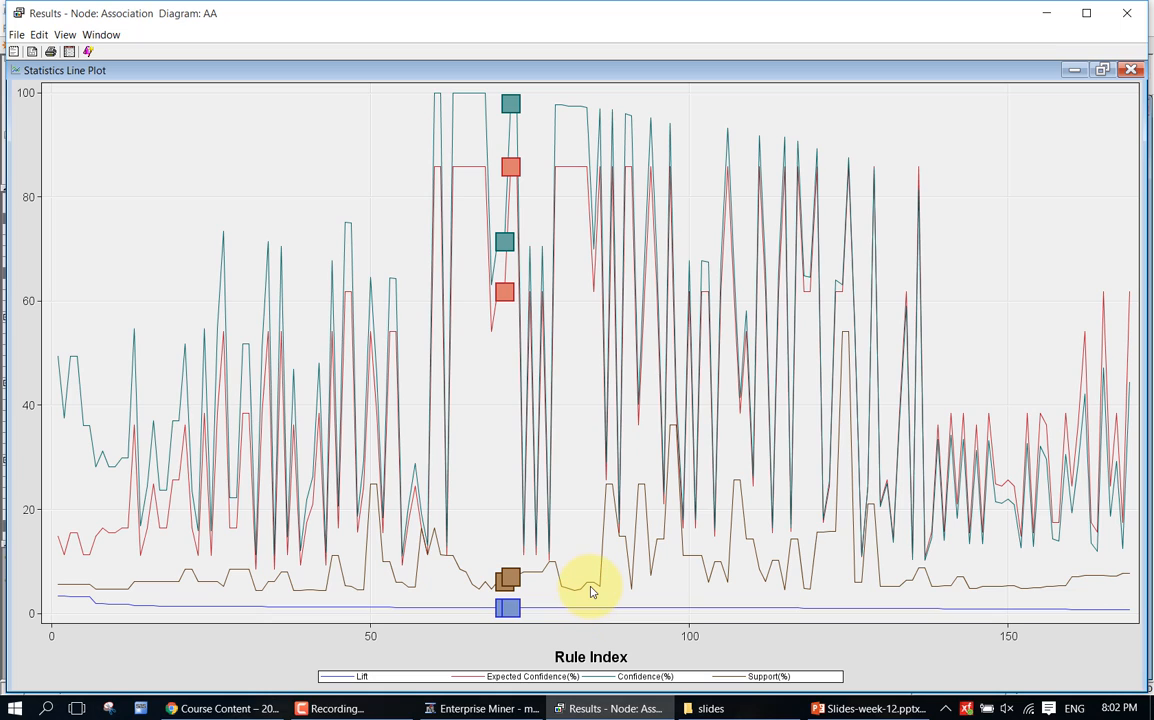
mouse_move(591, 592)
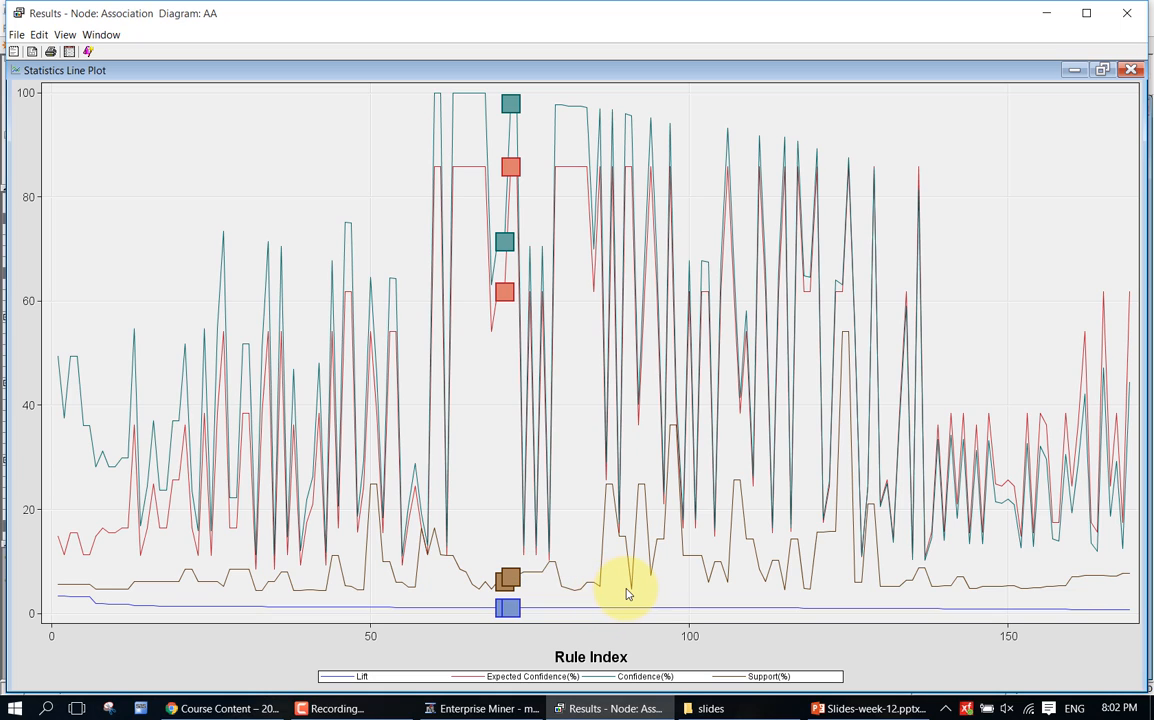
mouse_move(627, 594)
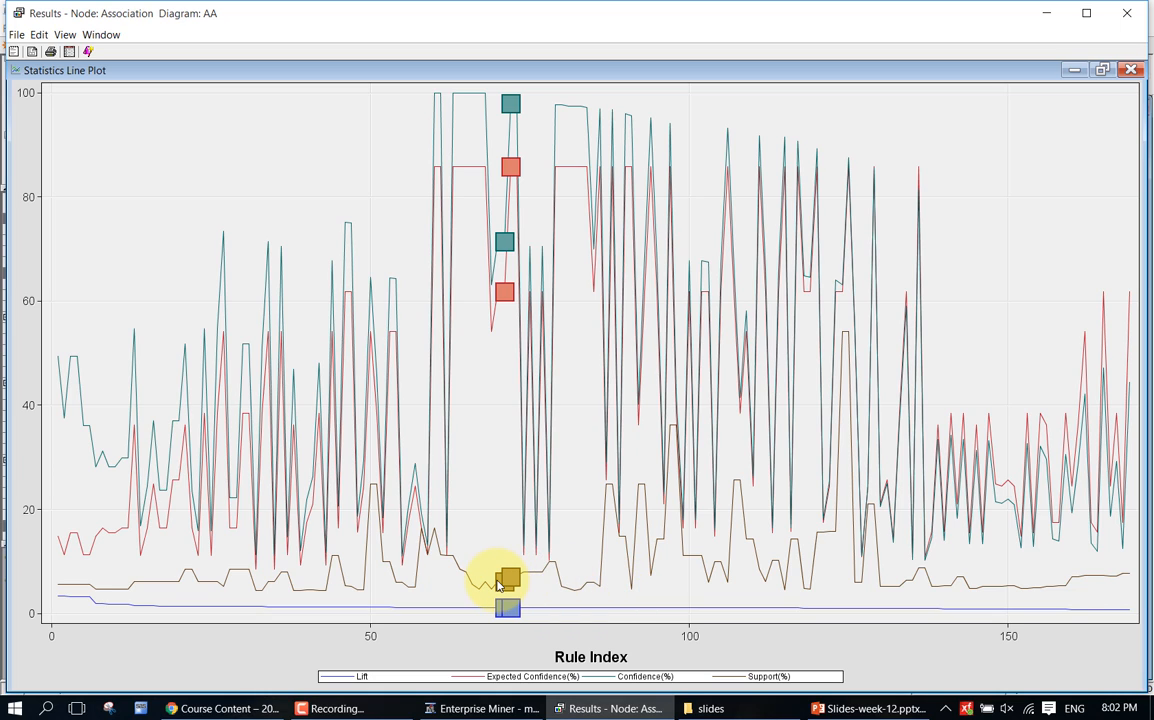
mouse_move(498, 585)
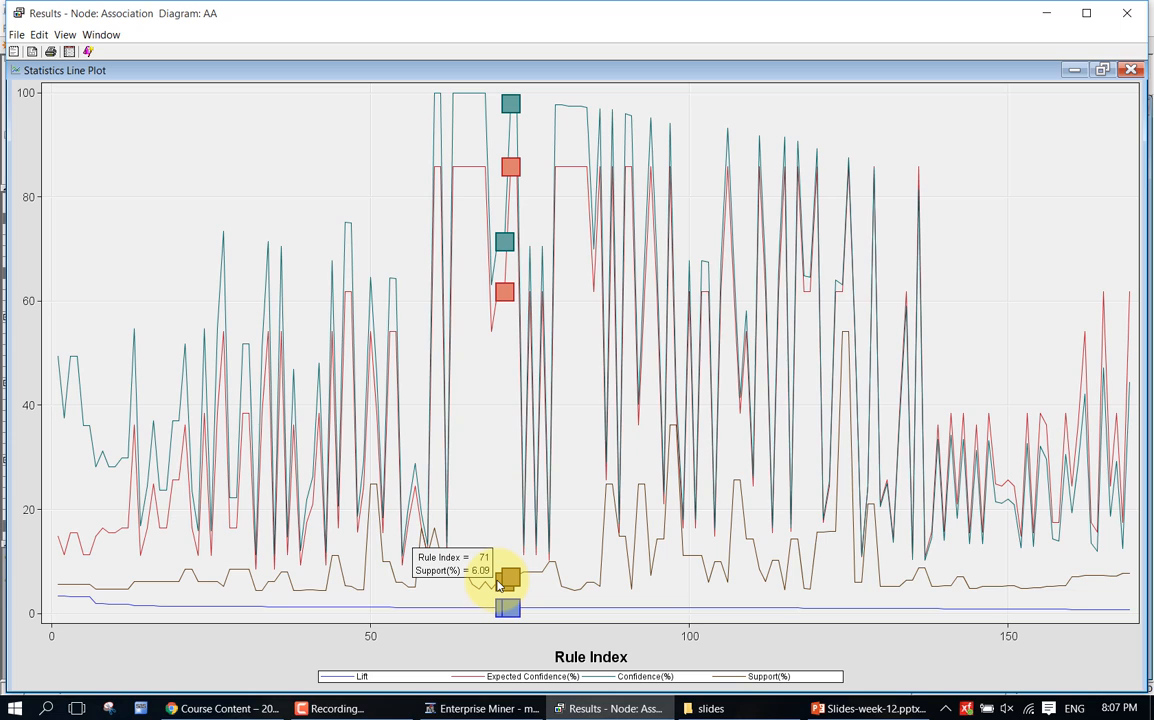
- Restore the enlarged Statistics Line Plot to the tiled results layout and activate the Statistics Plot
left_click(50, 38)
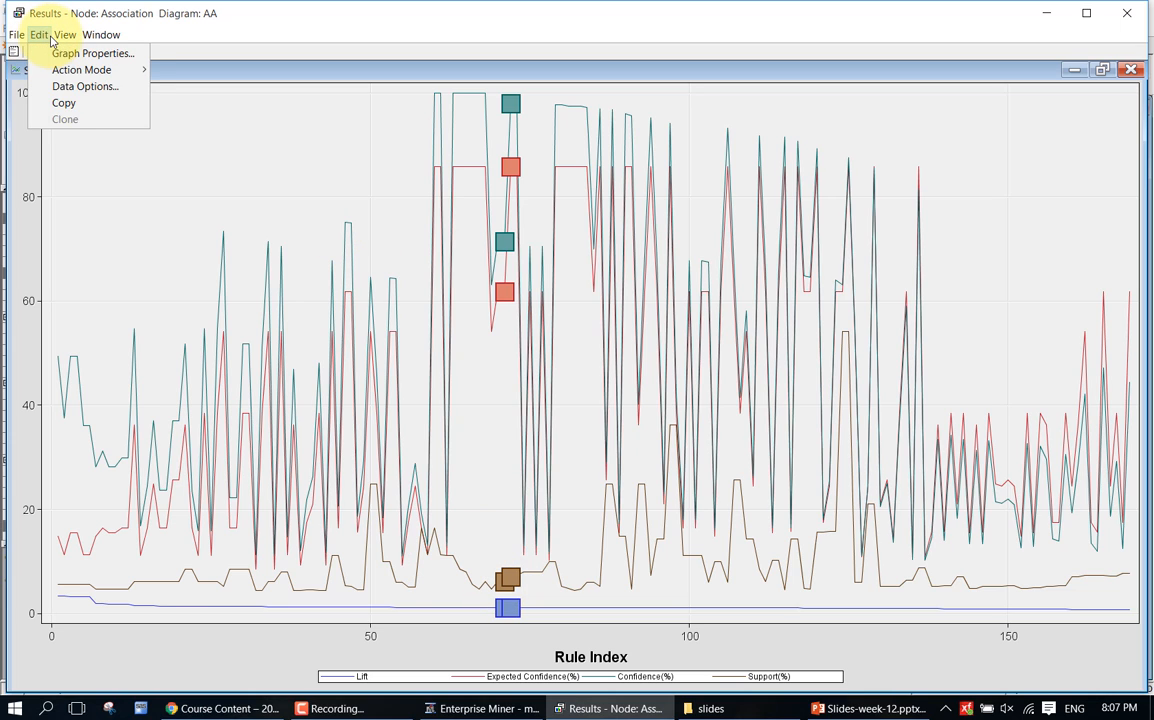
mouse_move(58, 36)
mouse_move(124, 108)
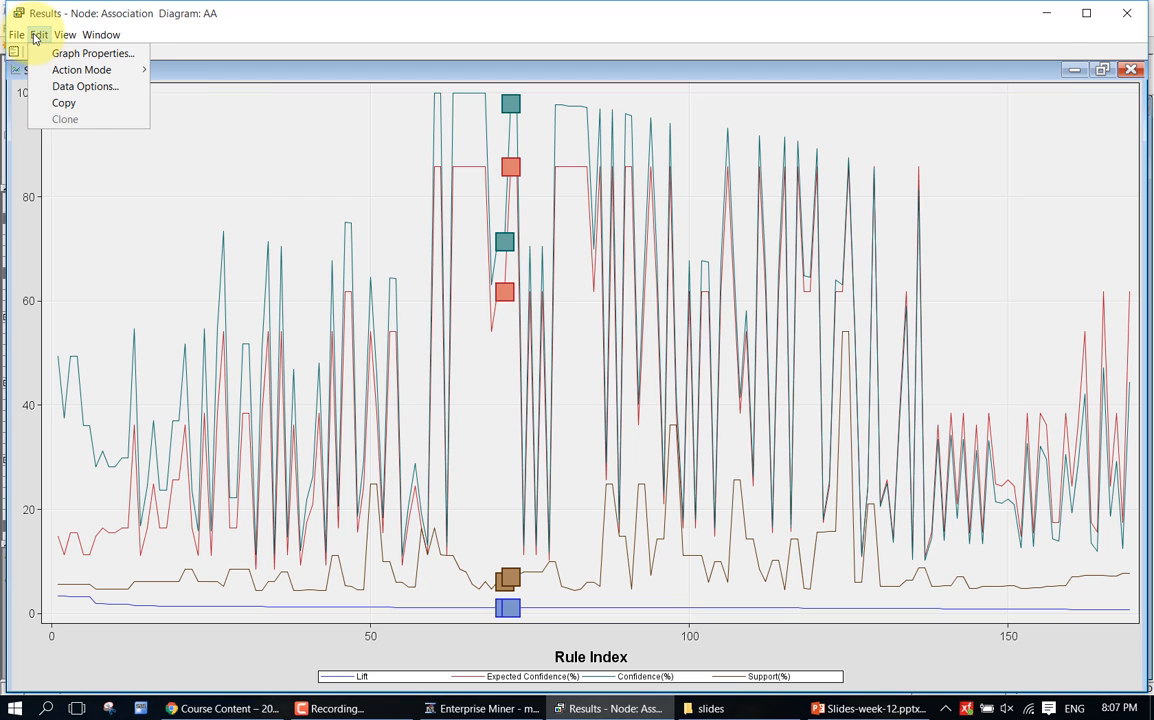
left_click(64, 36)
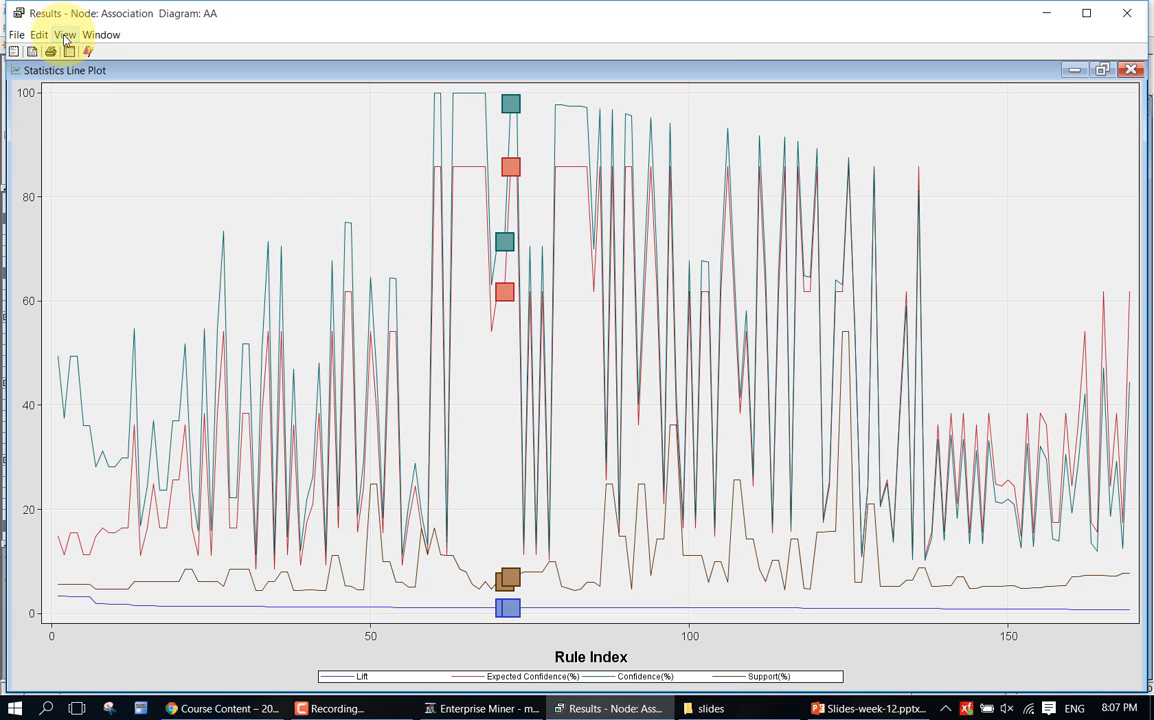
left_click(1102, 70)
left_click(412, 68)
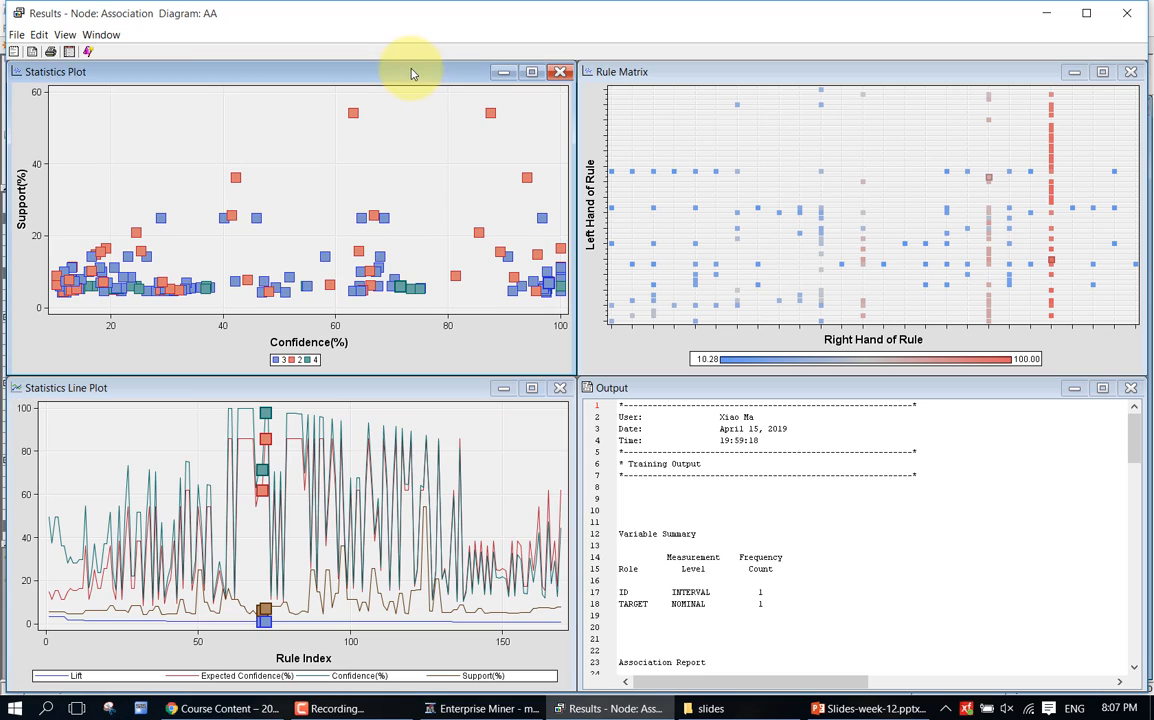
- Open the Rules Table, enlarge it to fill the results area and widen the Rule column to show the full rule text
left_click(65, 36)
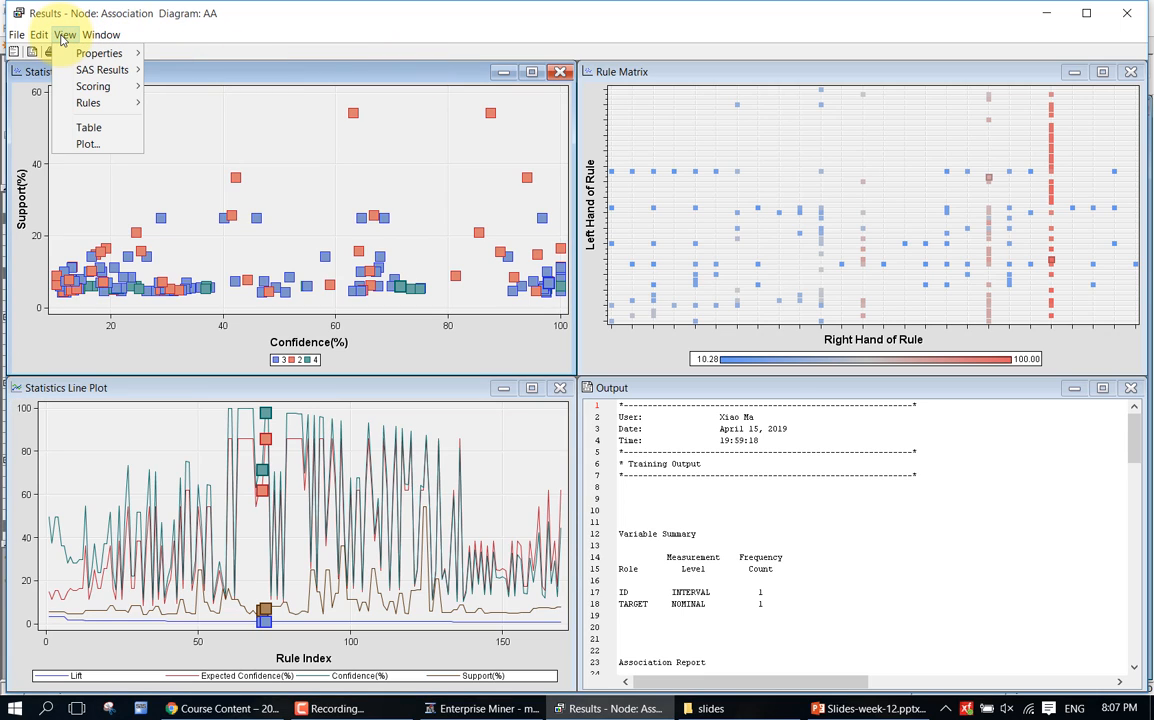
mouse_move(119, 105)
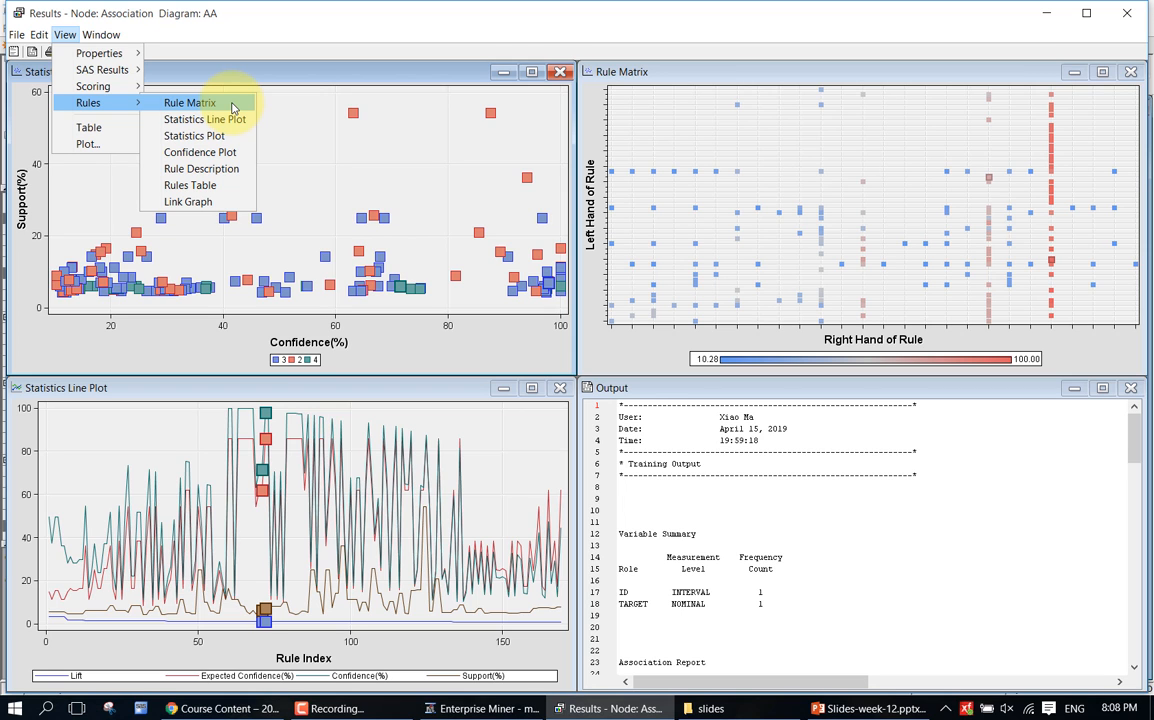
left_click(230, 185)
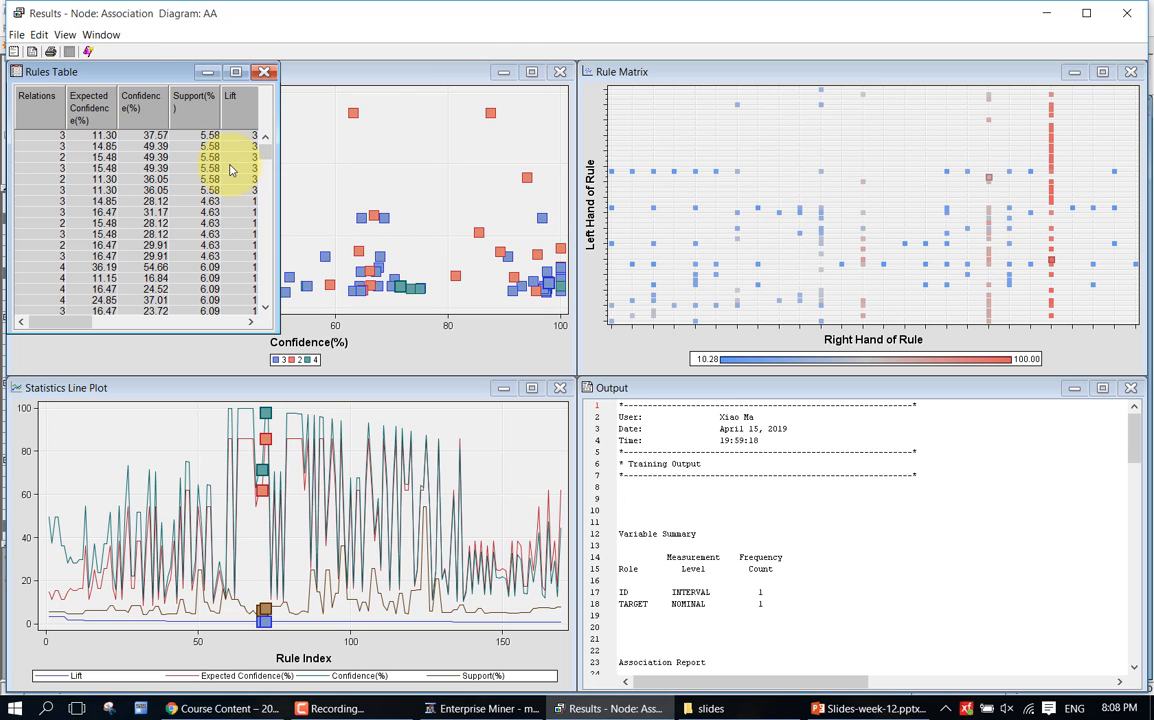
left_click(235, 72)
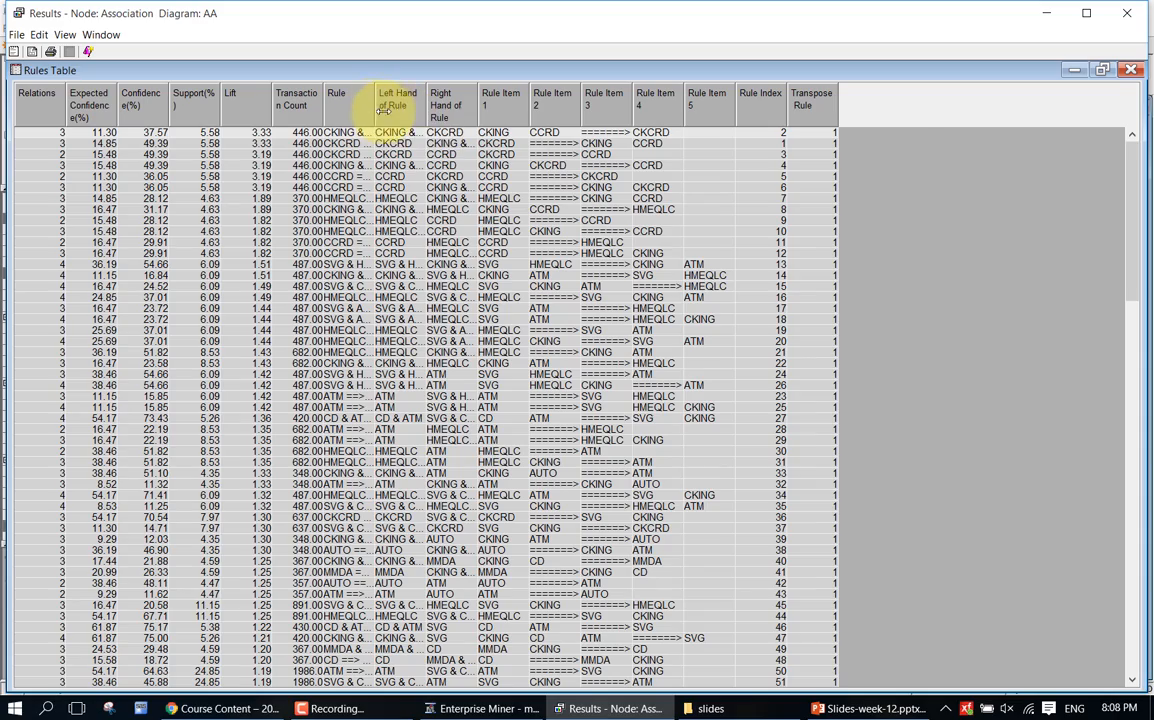
left_click_drag(383, 110, 503, 113)
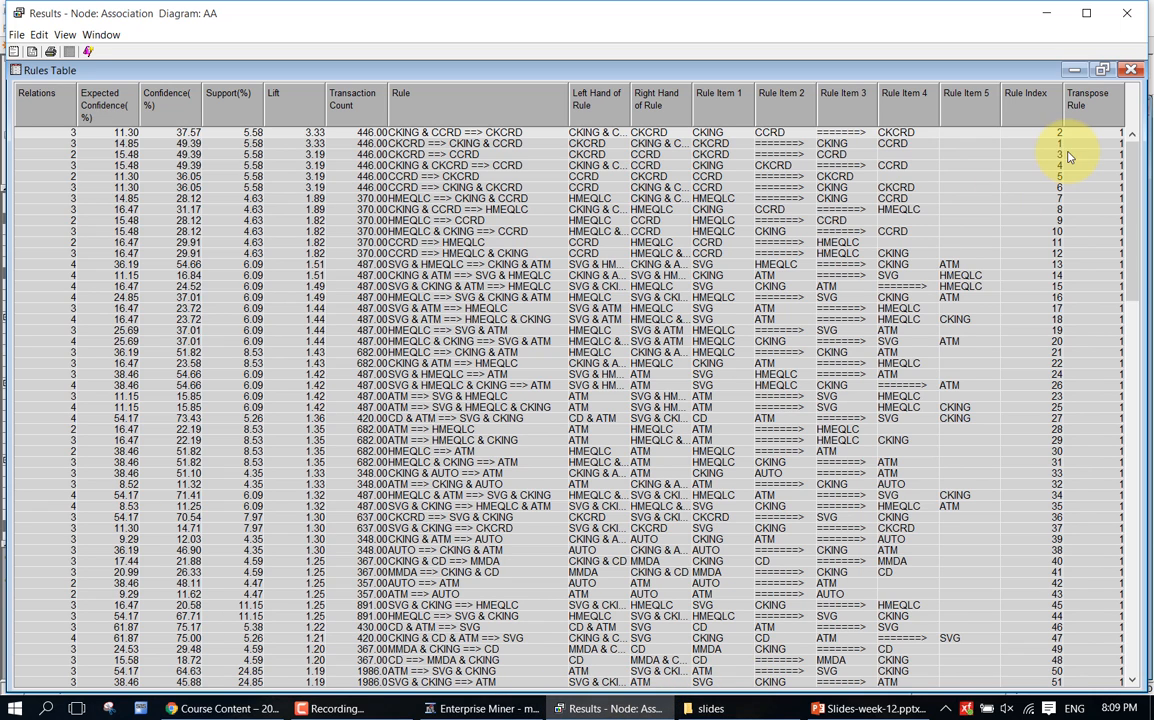
- Compare the Rules Table with the Statistics Line Plot, and examine the table's rules around indexes 50 to 101
left_click(1102, 70)
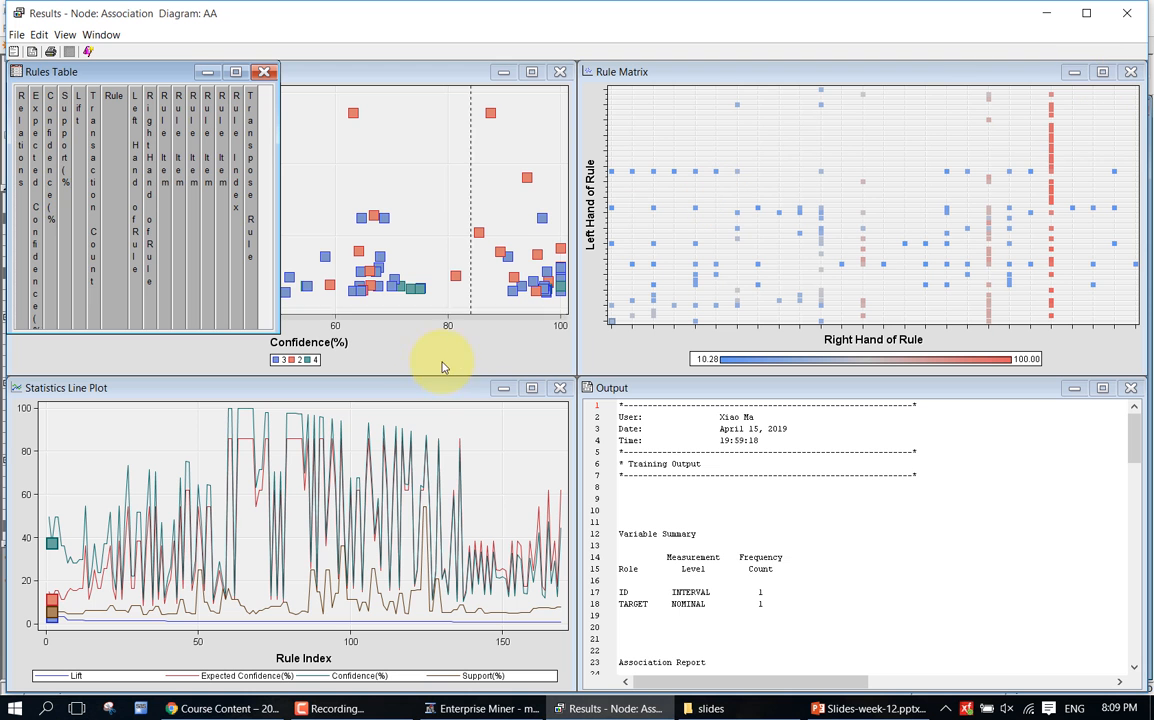
left_click(306, 388)
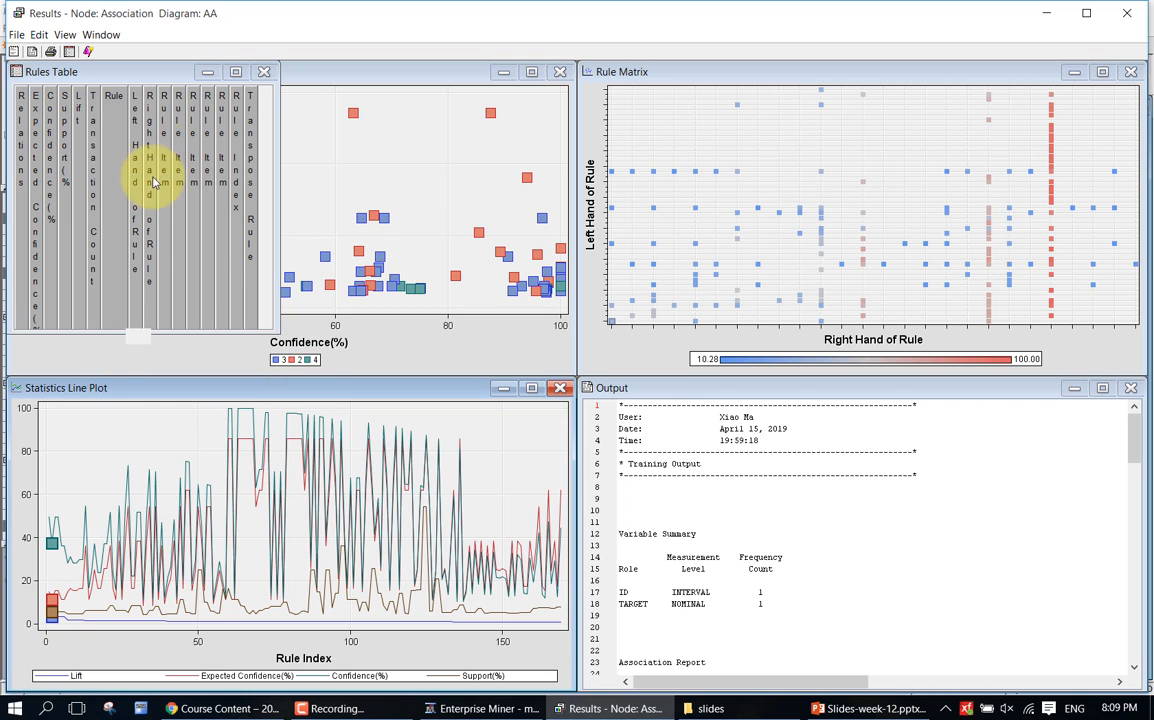
left_click(235, 72)
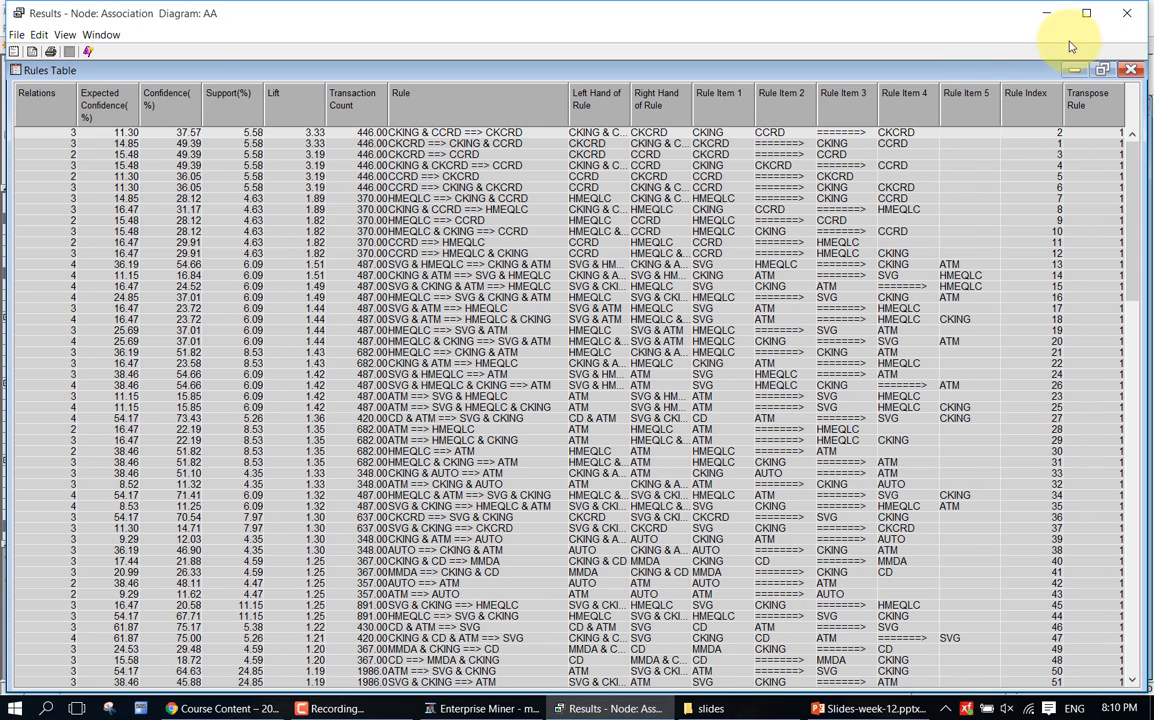
left_click(1102, 69)
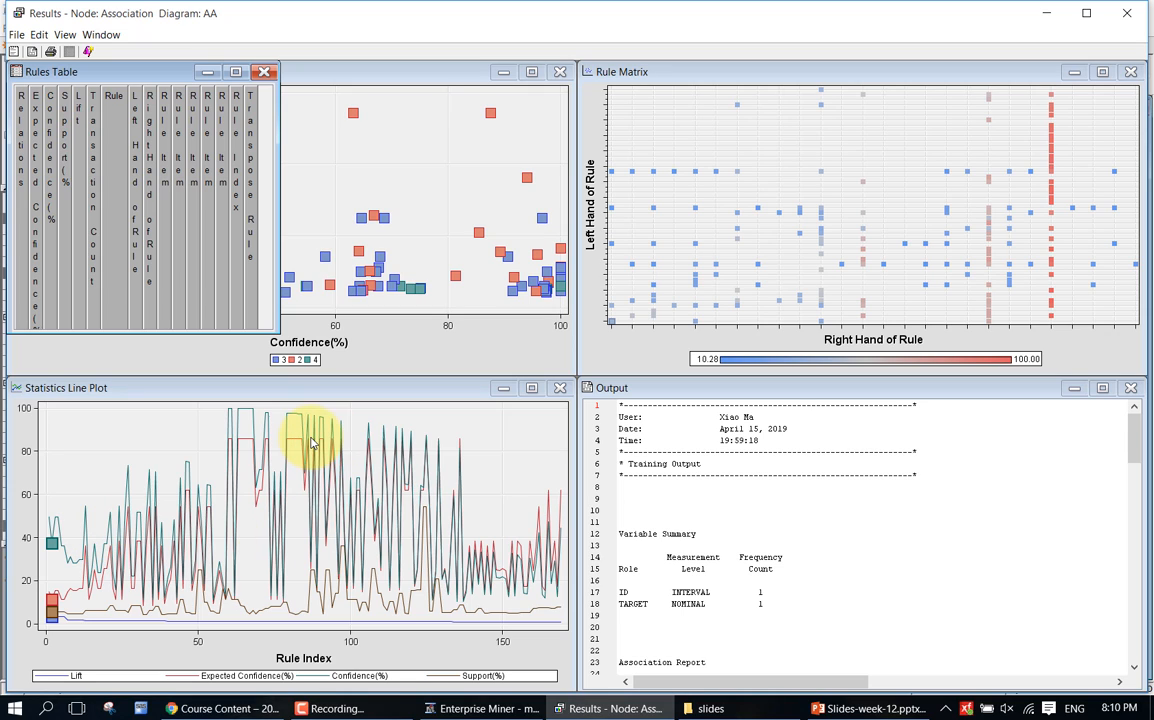
left_click(253, 416)
left_click(235, 72)
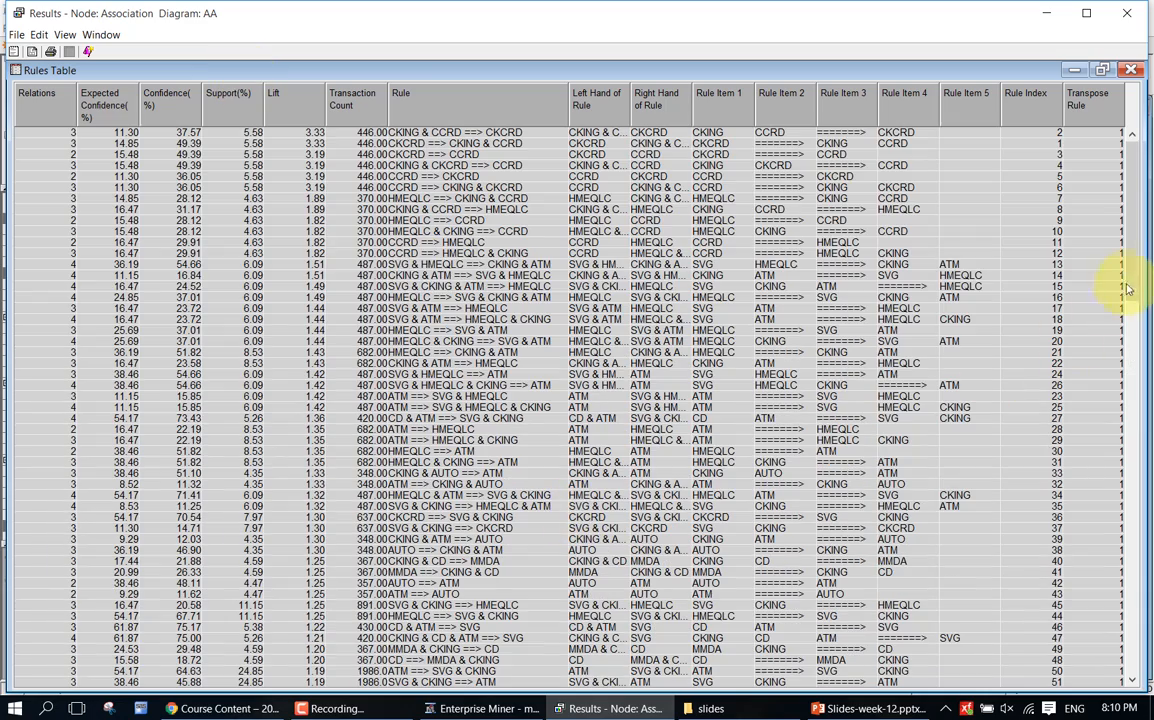
left_click_drag(1131, 265, 1128, 425)
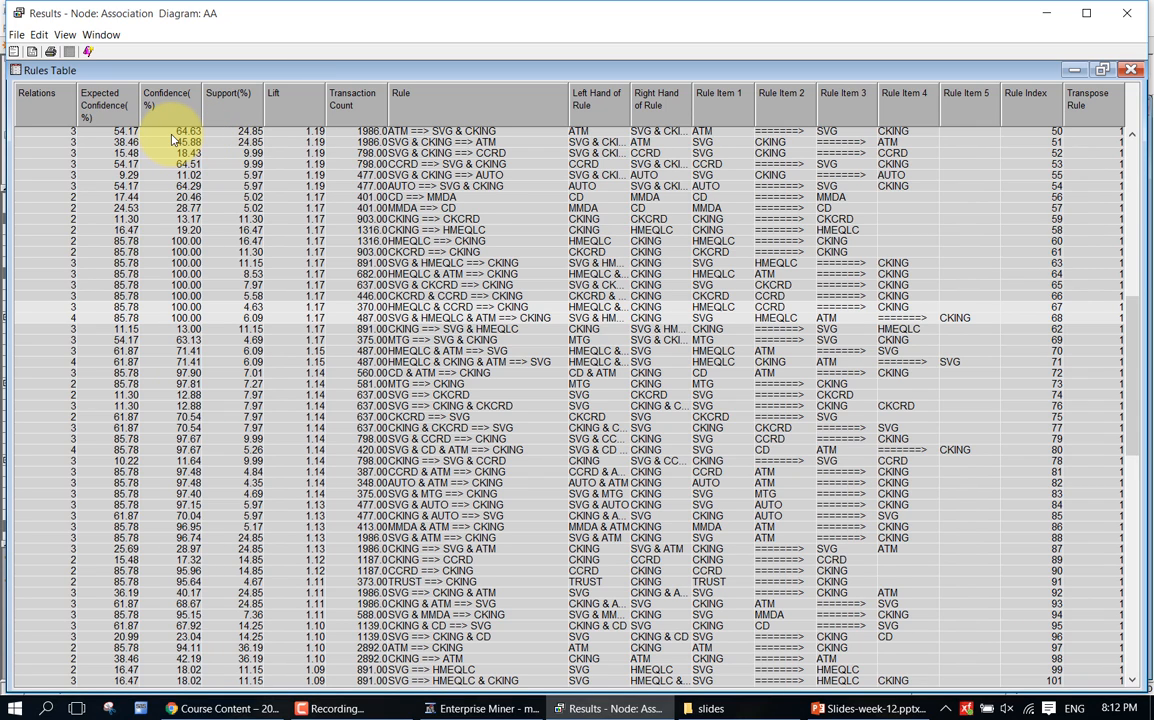
- Restore the tiled results layout and inspect the details of the SVG & MMDA ==> CKING rule in the Statistics Plot
left_click(1102, 70)
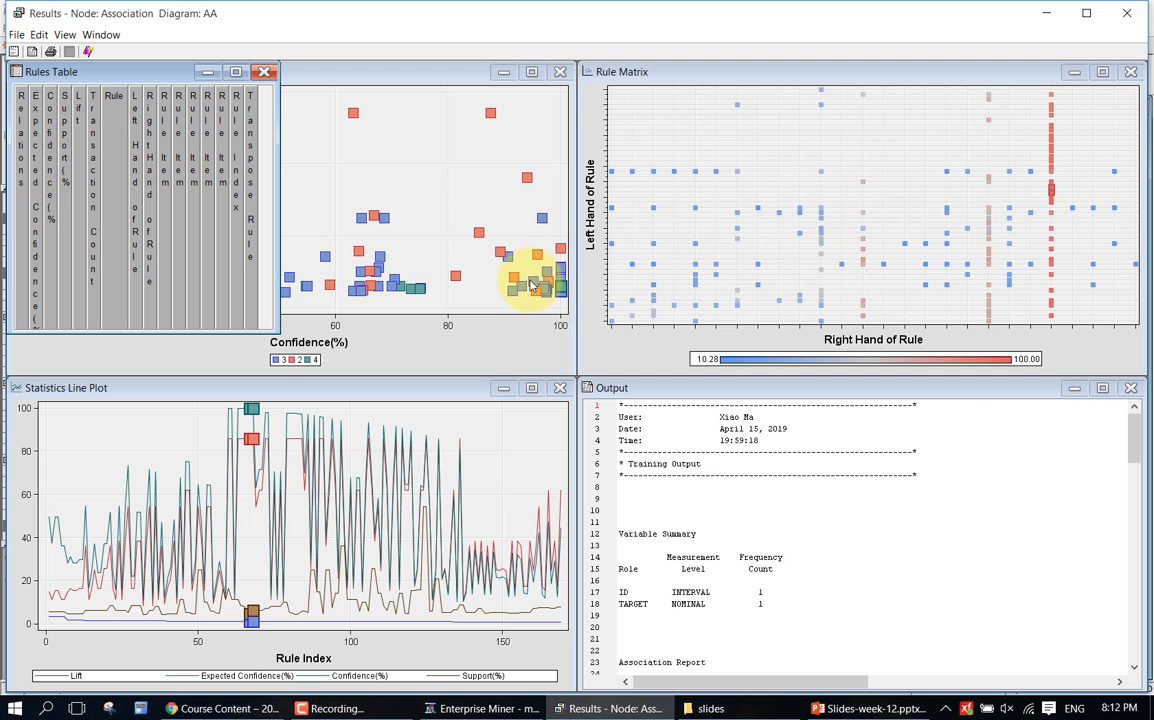
mouse_move(533, 287)
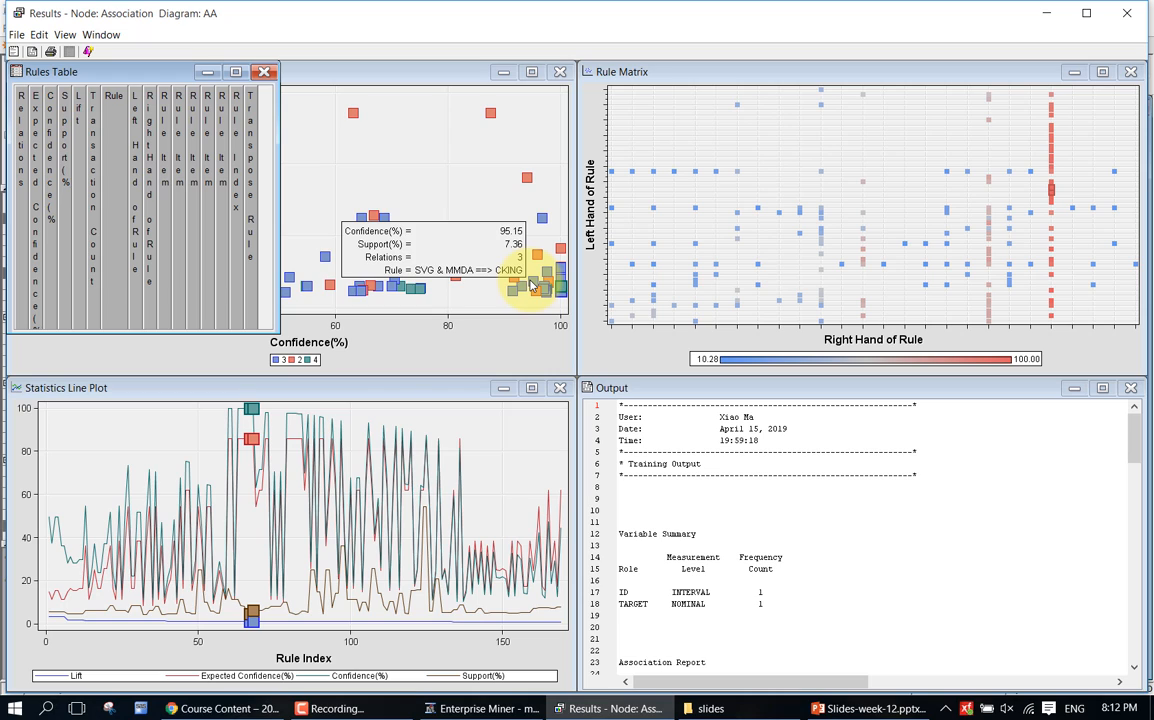
left_click(446, 396)
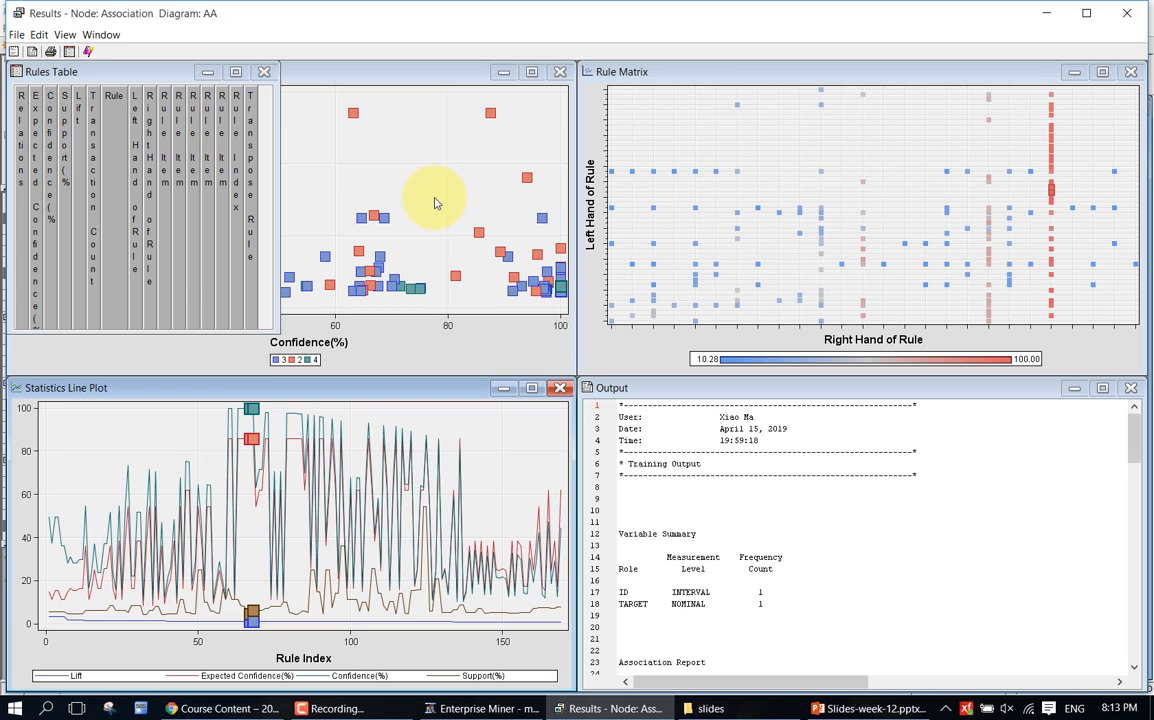
- Enlarge the Rules Table again, and minimize the Association results to return to diagram AA
left_click(235, 72)
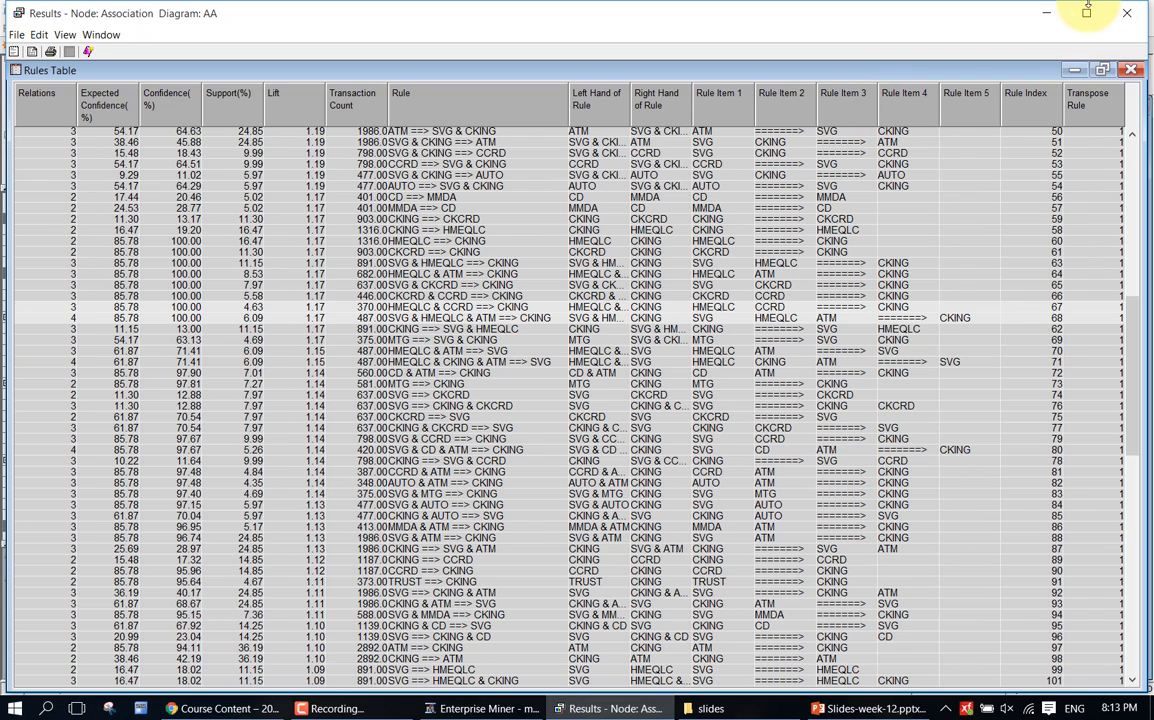
left_click(1047, 14)
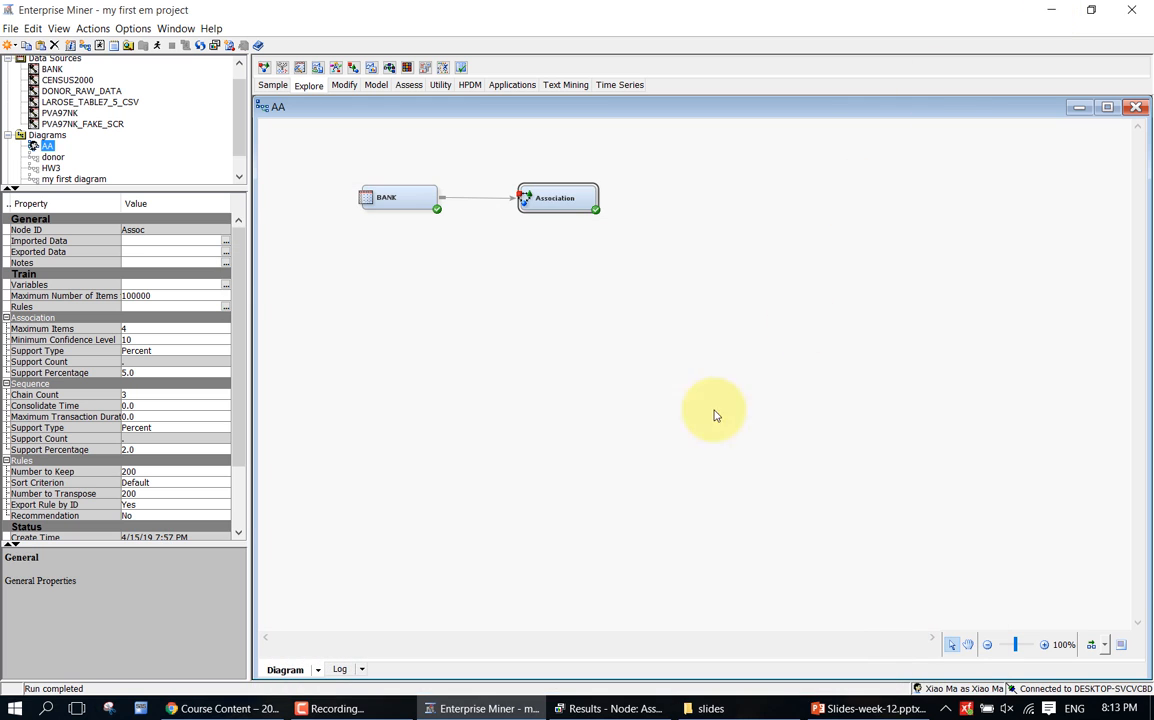